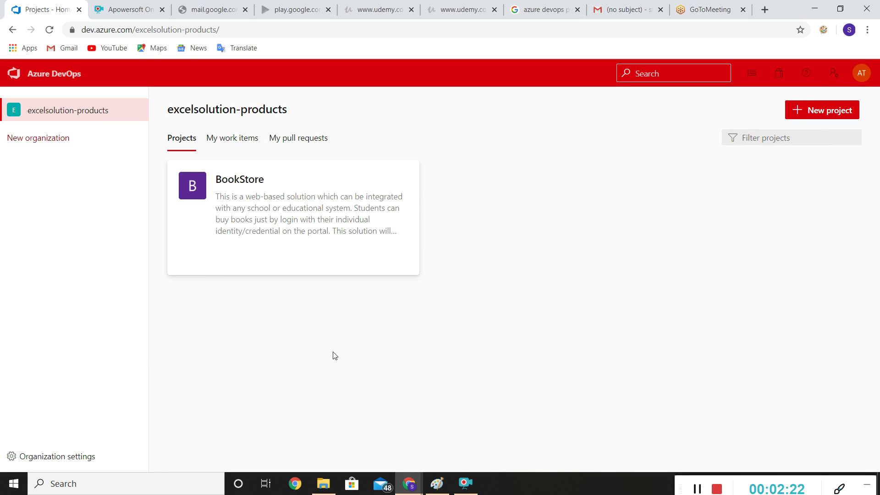
- Open the BookStore project's settings and turn on the Boards service
click(297, 207)
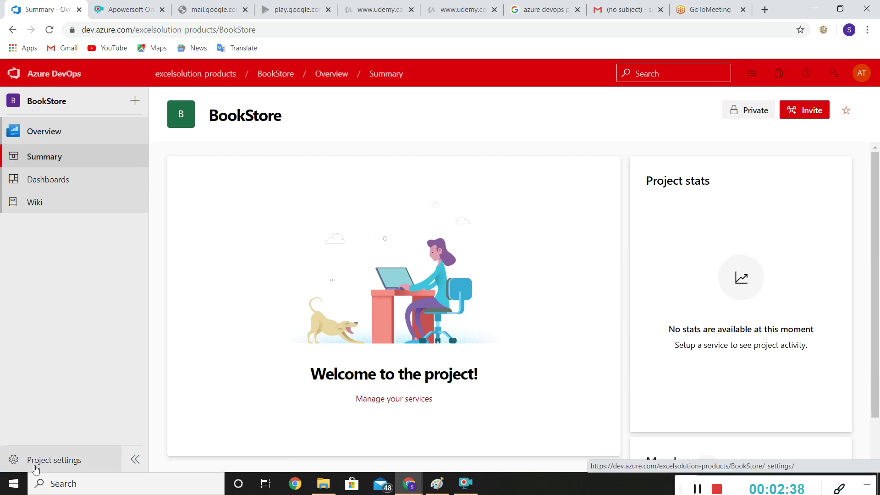
click(36, 468)
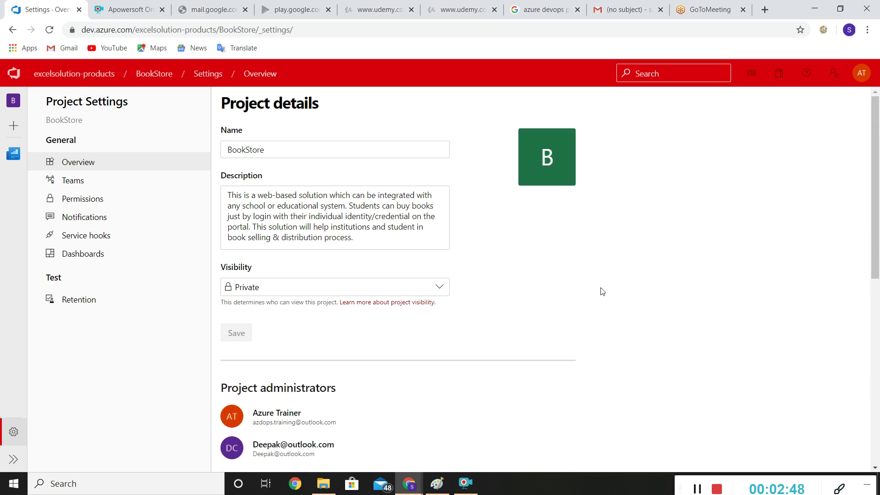
scroll(611, 291, down, 4)
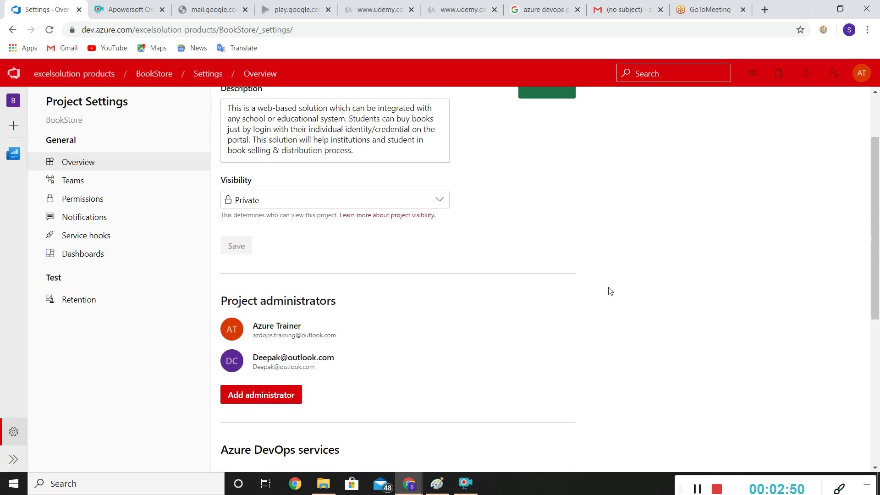
scroll(610, 291, down, 1)
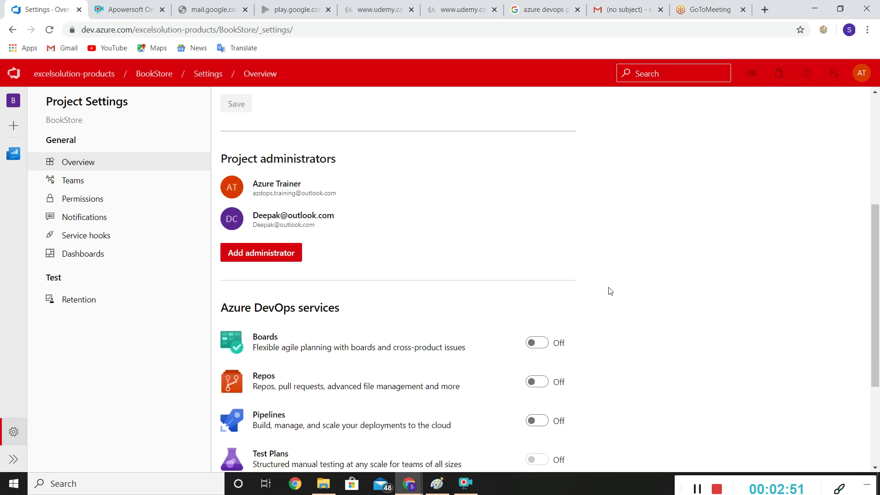
click(538, 344)
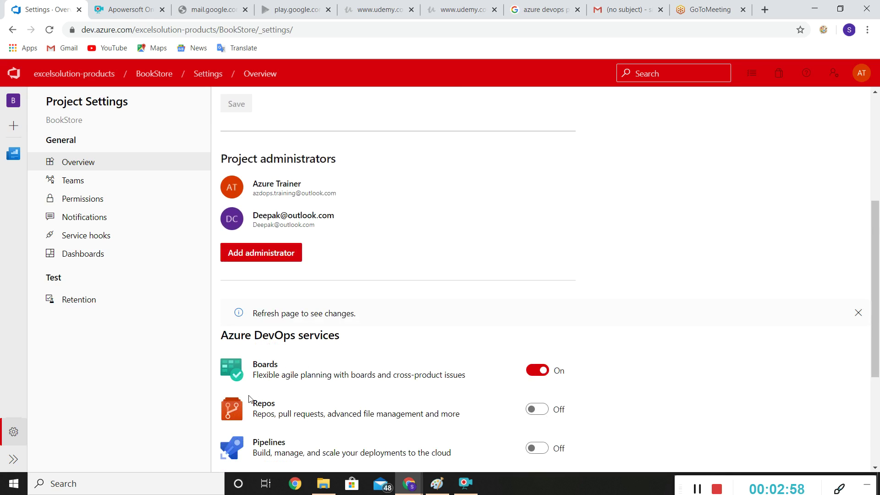
- Return to the BookStore overview to refresh it, then open the Boards project configuration in the project settings
click(15, 154)
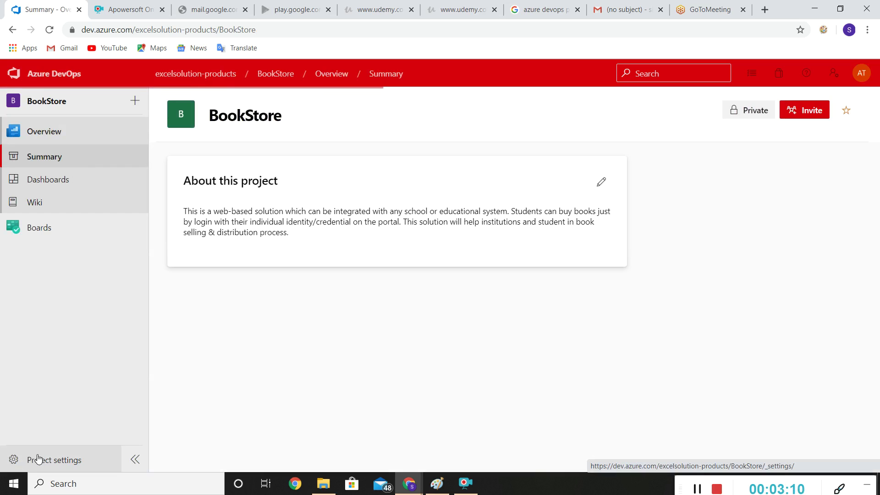
click(38, 460)
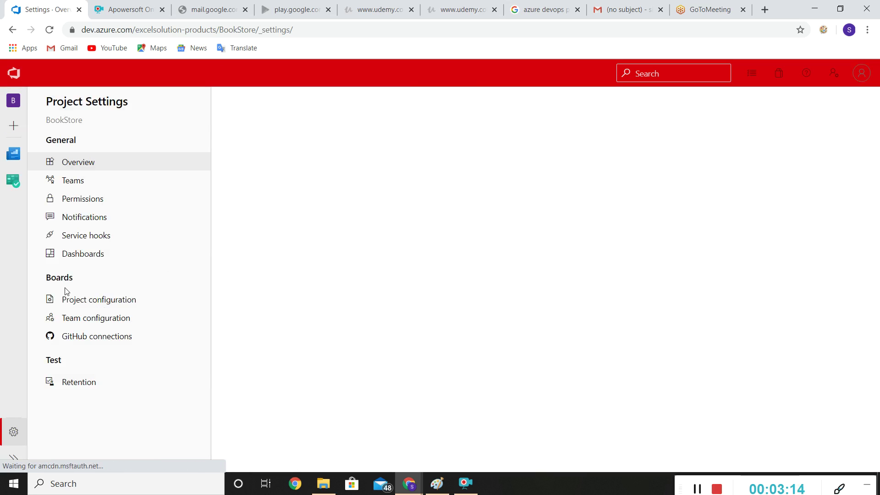
drag(47, 281, 131, 319)
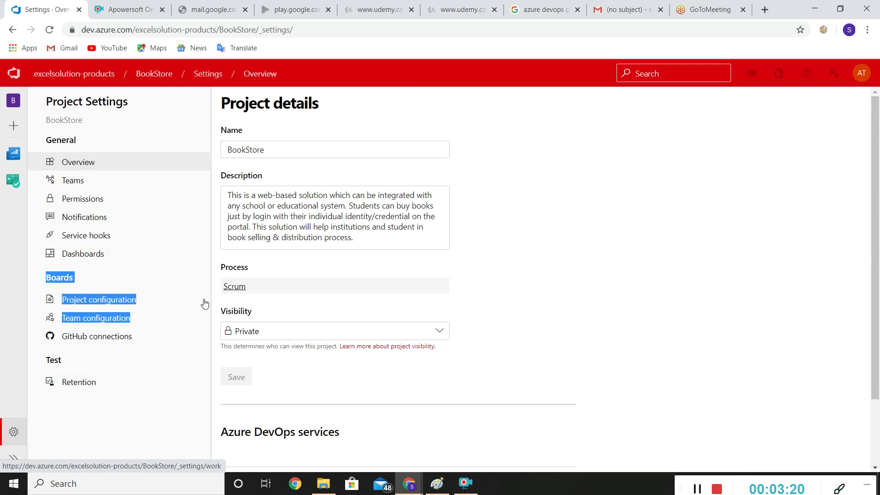
click(581, 283)
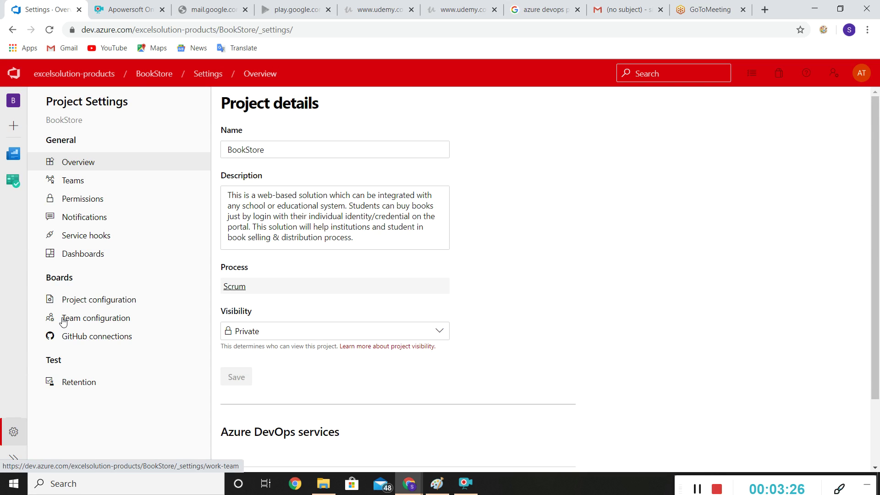
click(100, 301)
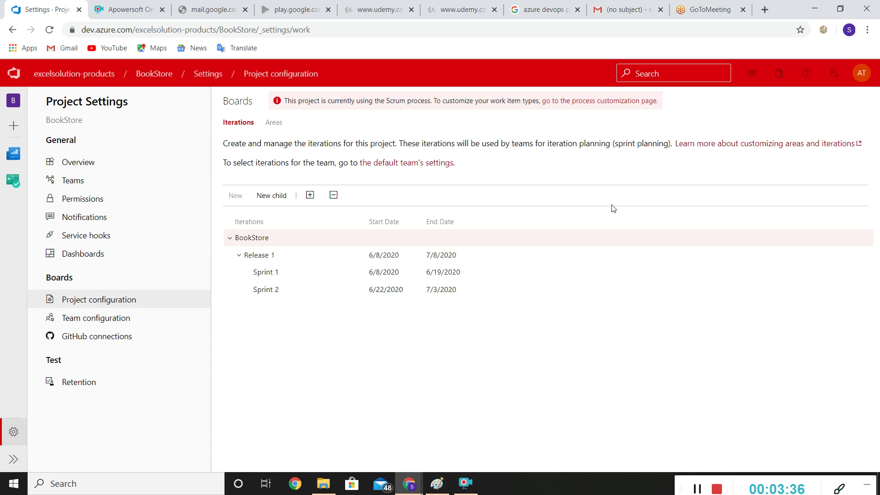
- Delete the existing Release 1 iteration, reassigning its affected items to the BookStore path
mouse_move(255, 257)
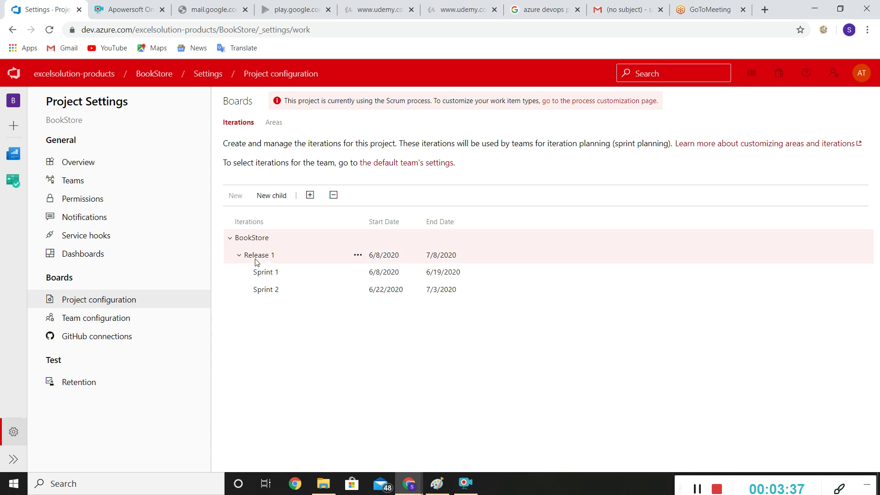
click(360, 256)
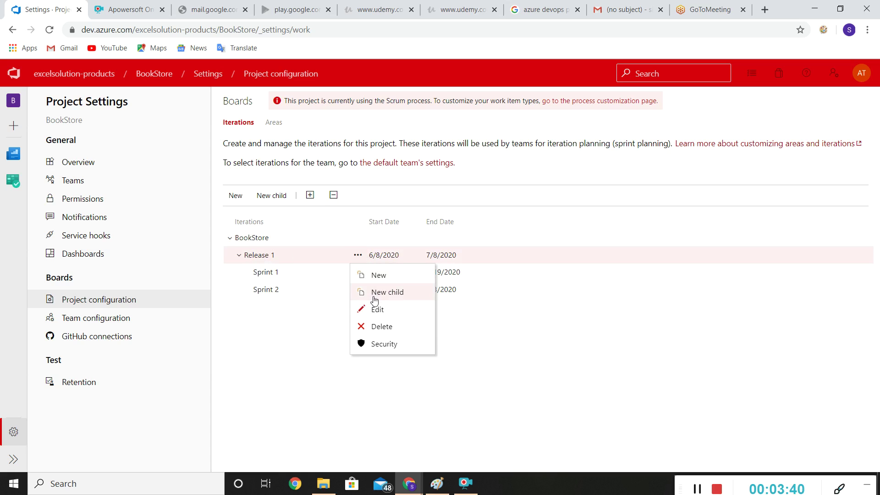
click(373, 327)
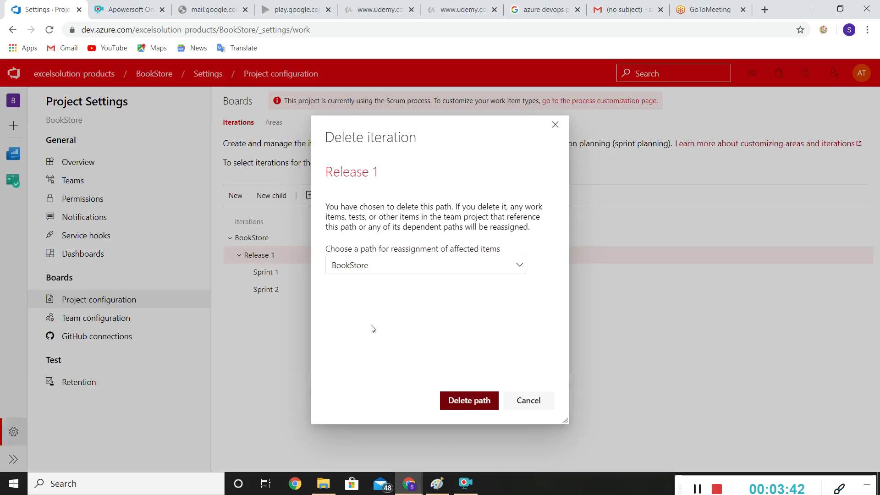
click(466, 394)
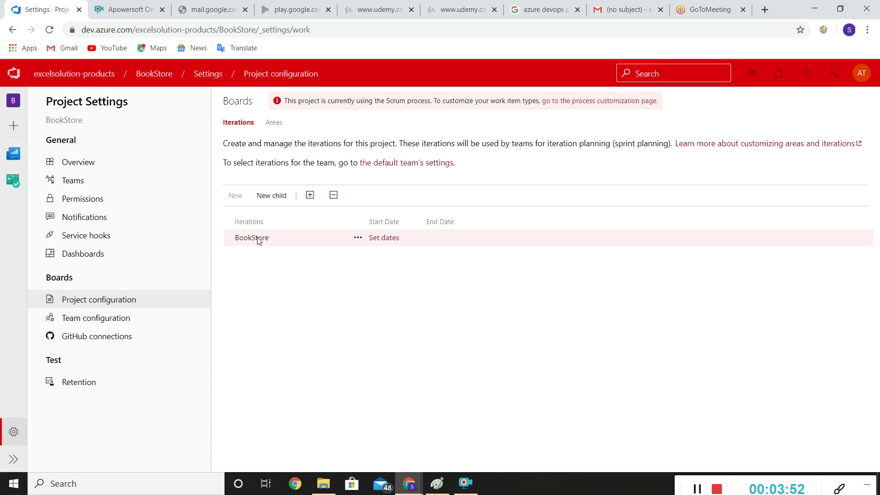
- Add a child iteration named Release 1 under BookStore, starting 6/8/2020 and ending 7/8/2020, and save it
click(358, 239)
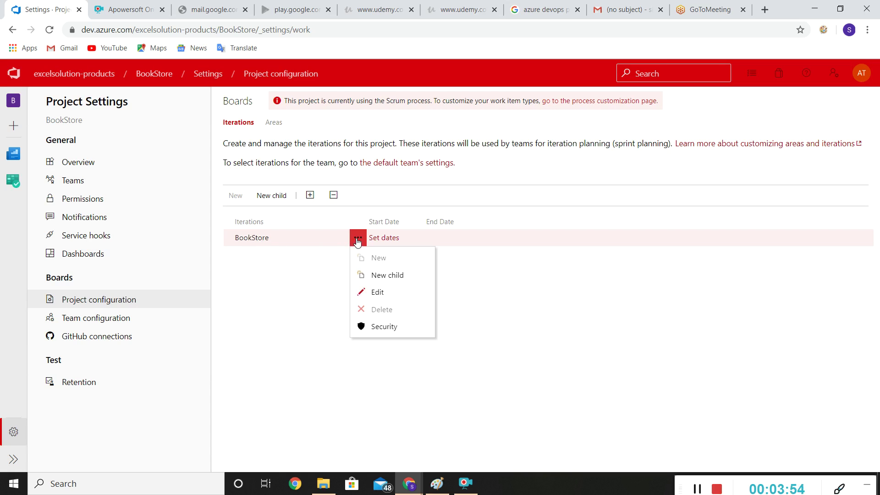
click(278, 198)
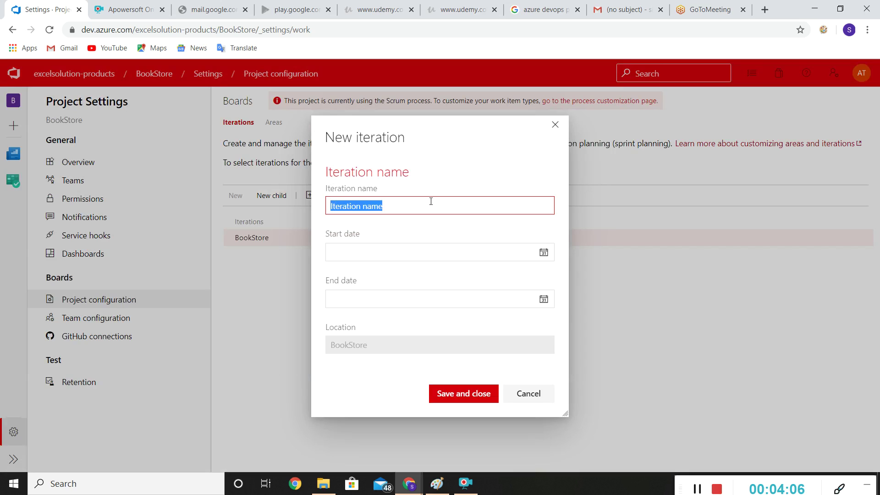
text(Release)
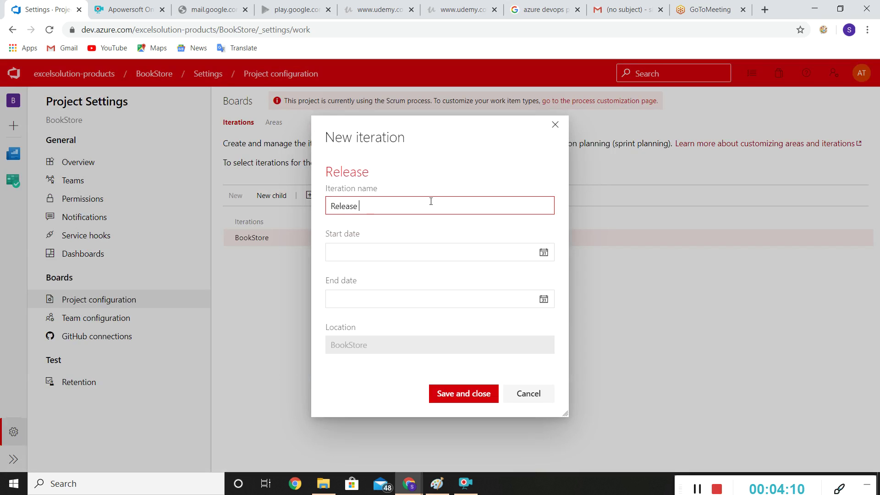
text( 1)
click(544, 252)
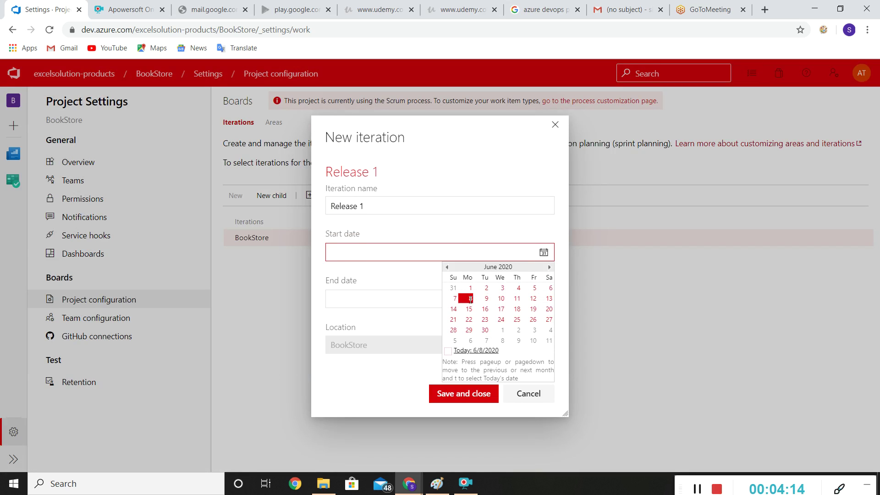
click(471, 298)
click(543, 301)
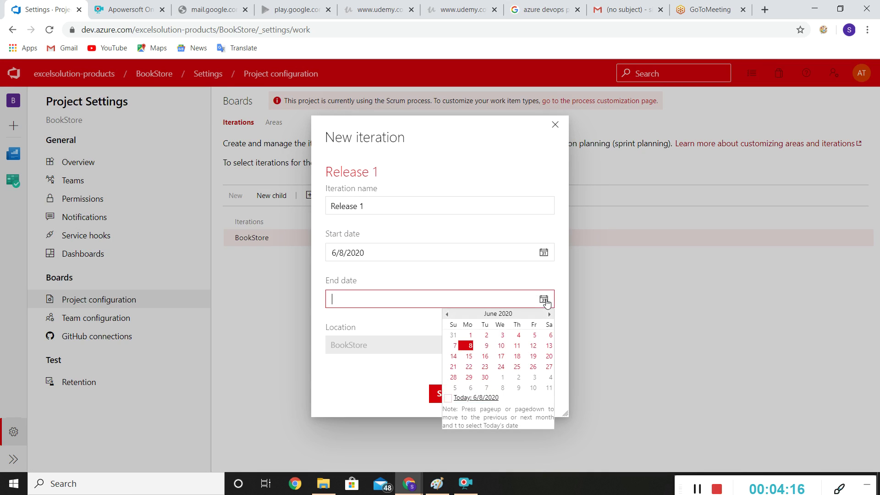
click(503, 388)
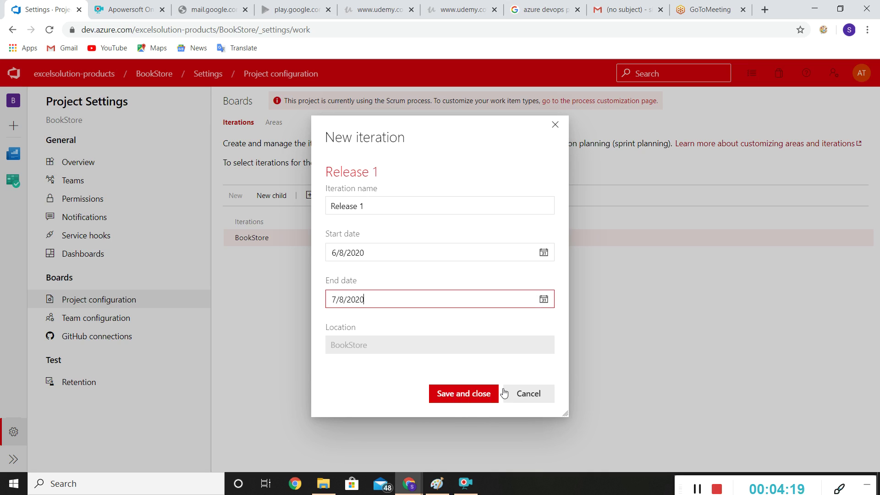
click(461, 398)
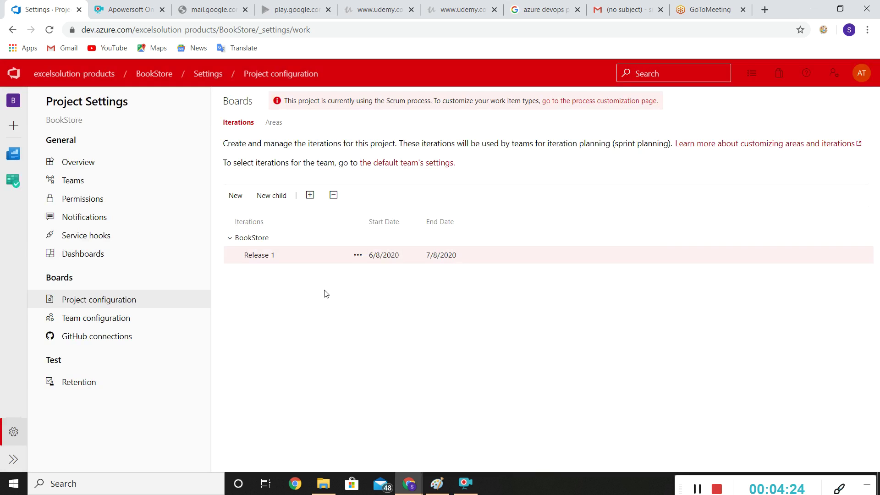
- Add a child iteration named Sprints under Release 1, starting 6/8/2020 and ending 6/22/2020, and save it
click(354, 255)
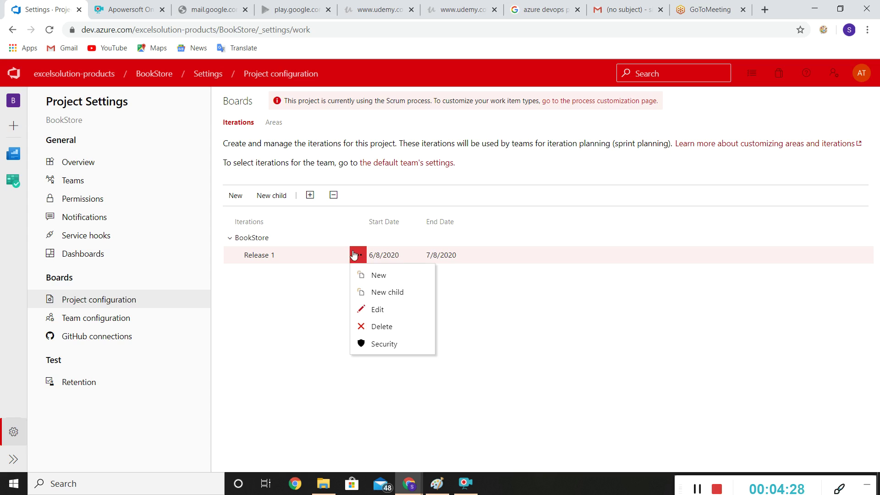
click(384, 293)
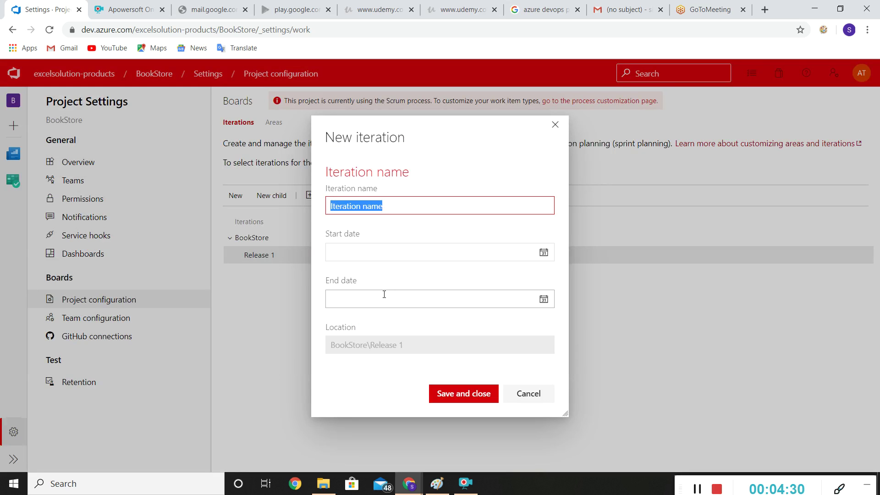
text(Sprin)
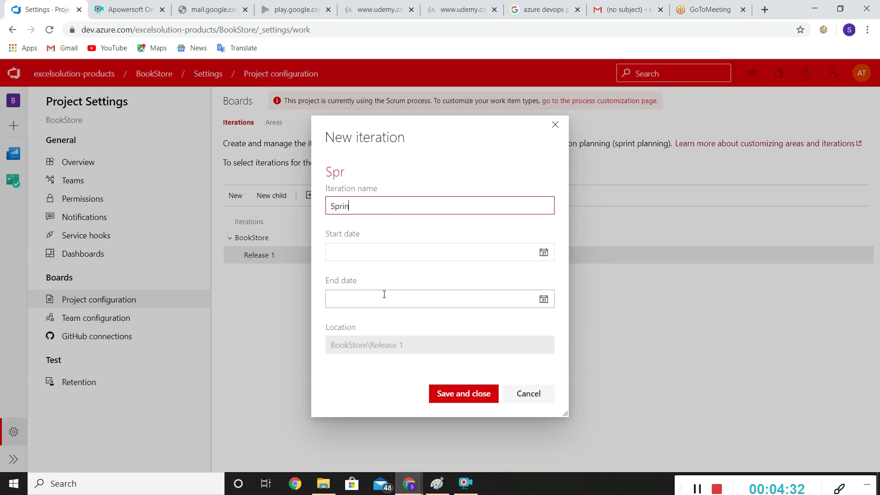
text(ts)
click(544, 252)
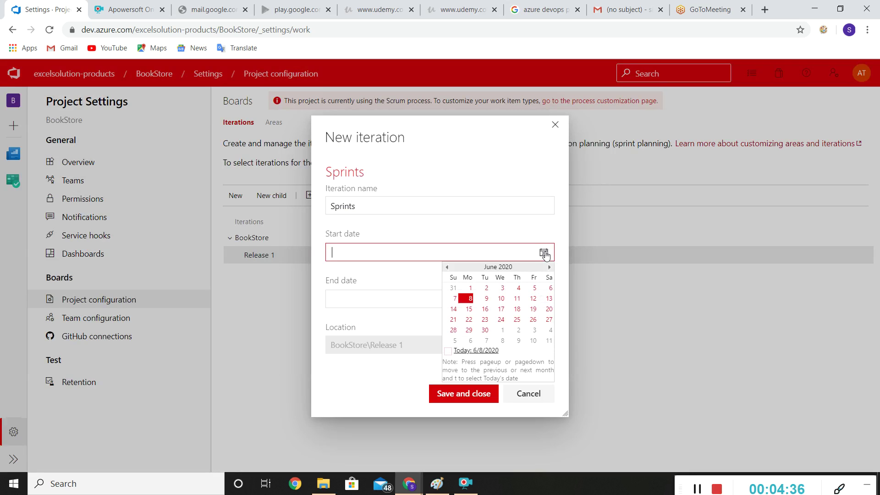
click(472, 298)
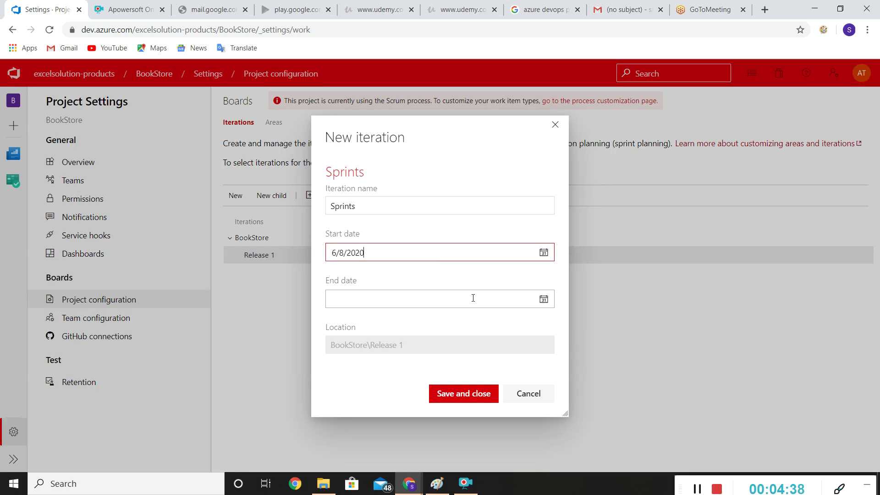
click(543, 303)
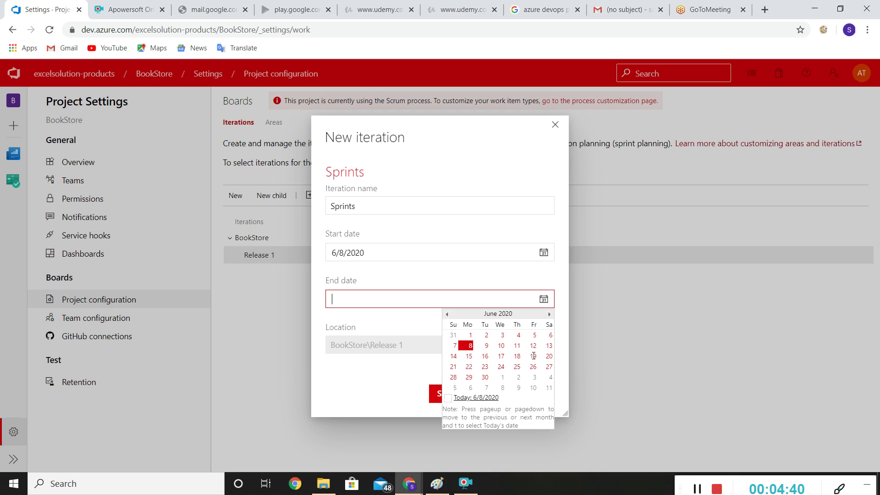
click(467, 367)
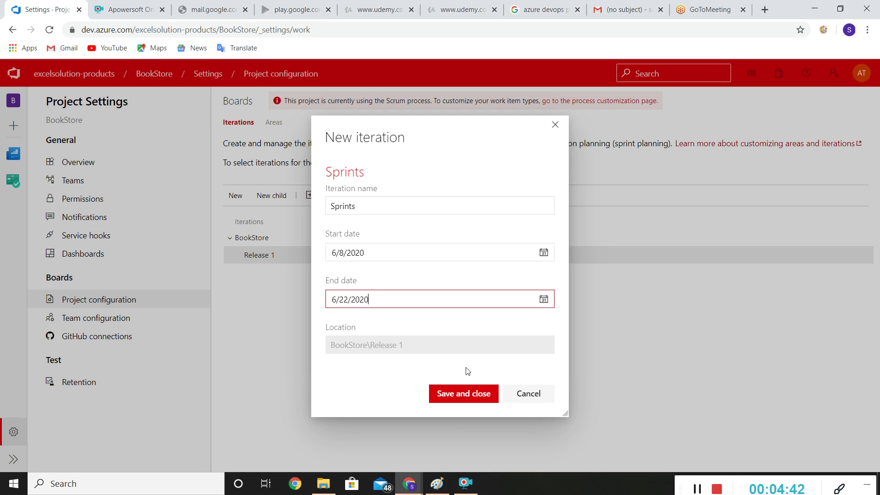
click(438, 393)
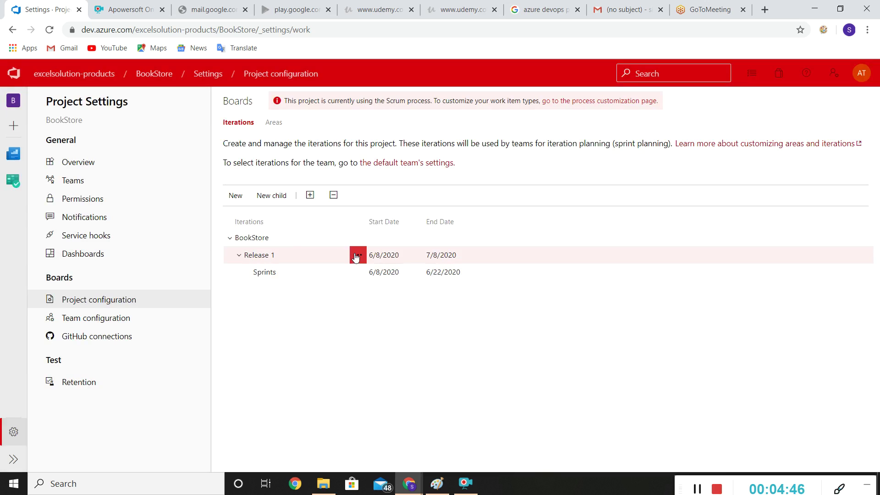
- Add a child iteration named Sprint 2 under Release 1, starting 6/23/2020 and ending 7/7/2020, and save it
click(357, 255)
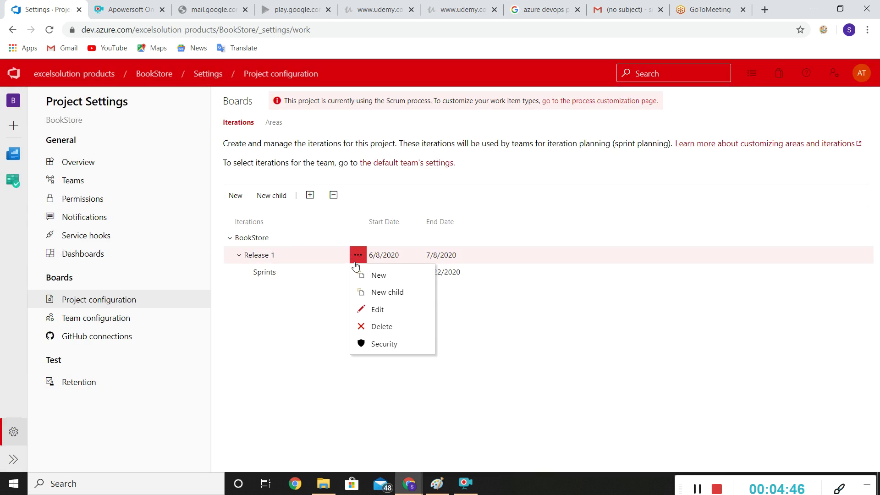
click(377, 292)
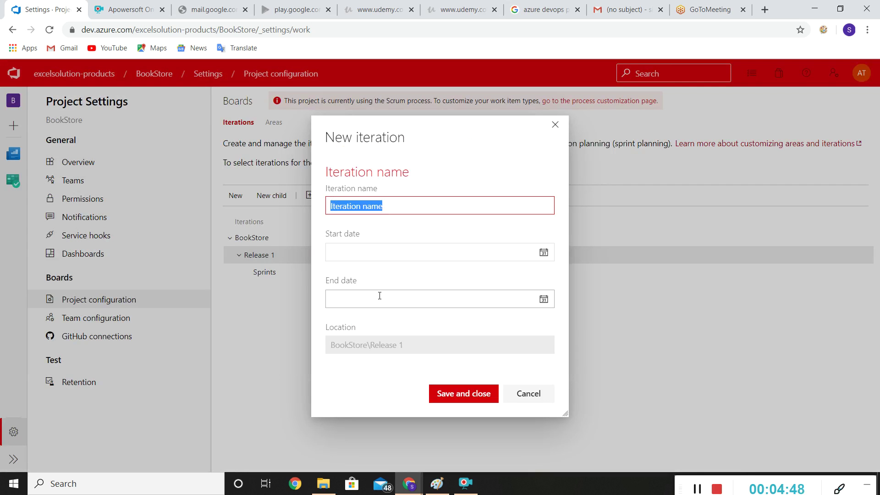
text(Sprint 2)
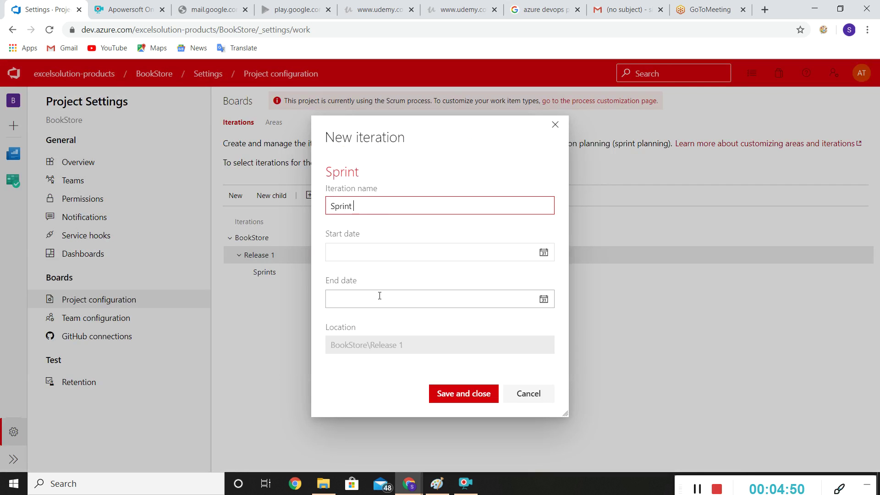
click(544, 252)
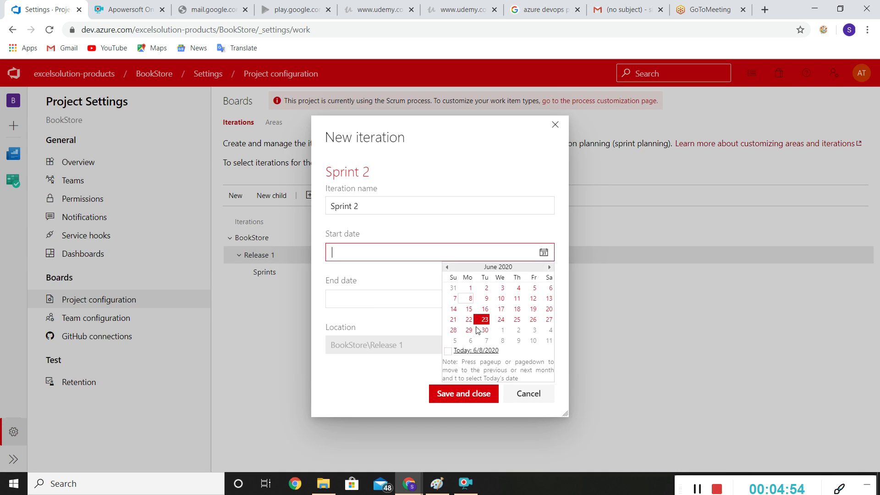
click(484, 319)
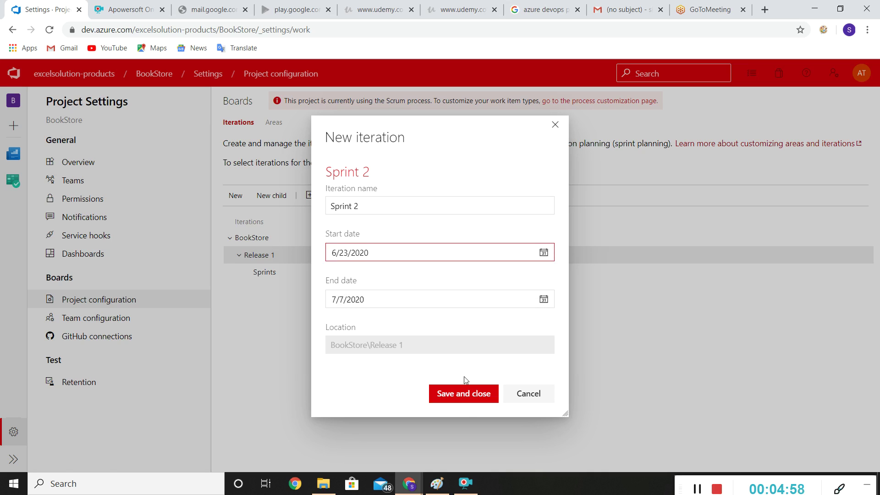
click(468, 396)
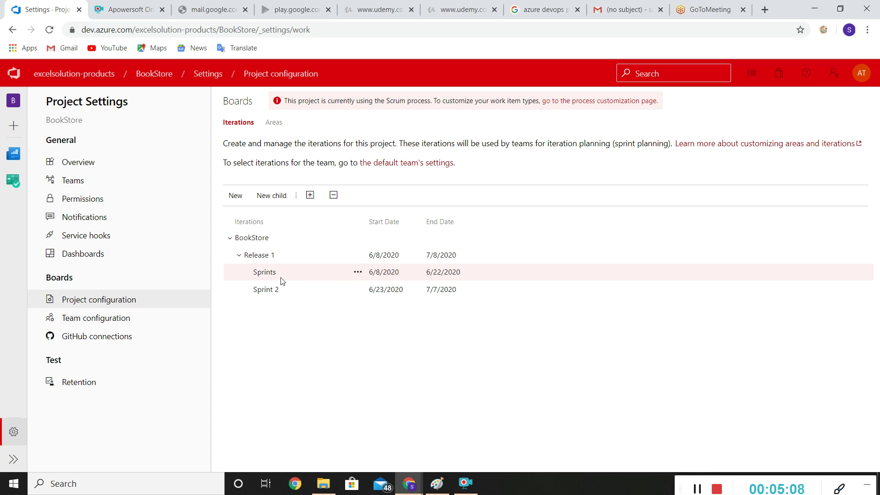
- Rename the Sprints iteration under Release 1 to Sprint 1 and save it
click(358, 273)
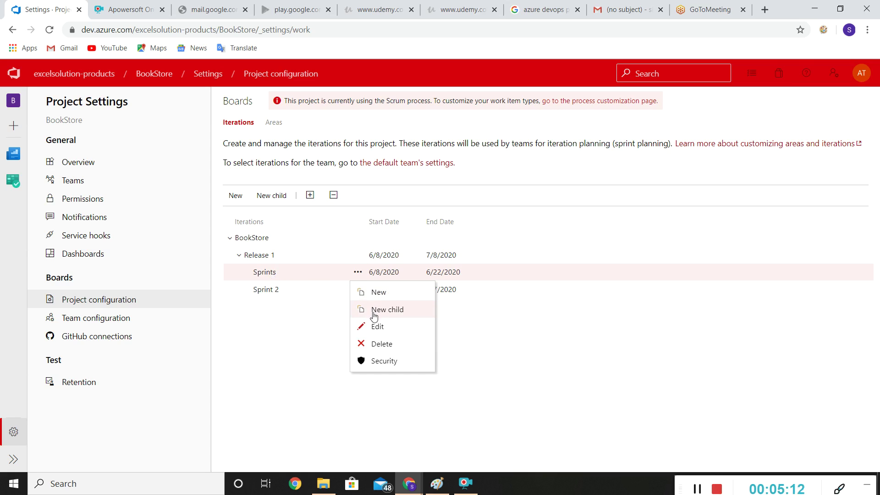
click(376, 327)
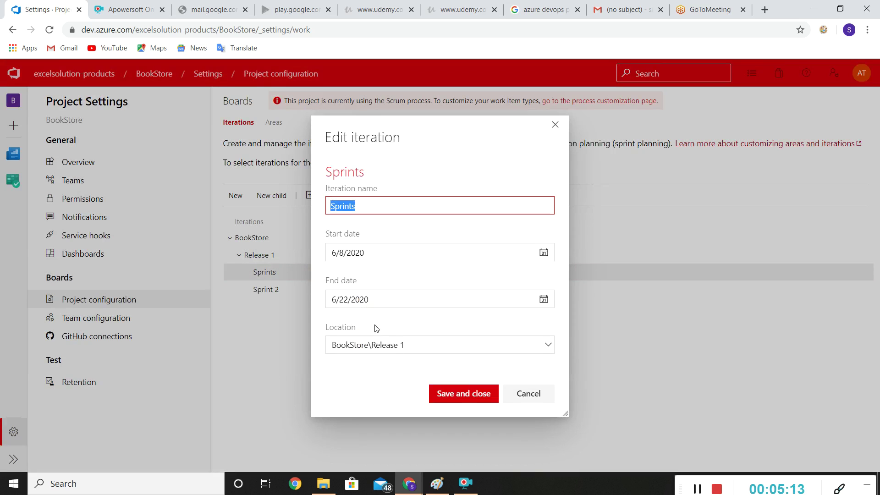
click(368, 210)
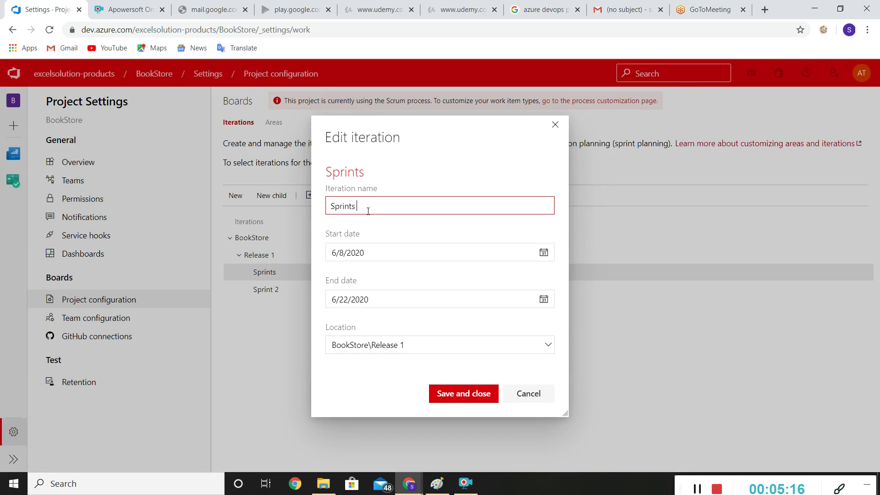
text(1)
key(Left)
key(Left)
key(BackSpace)
click(446, 392)
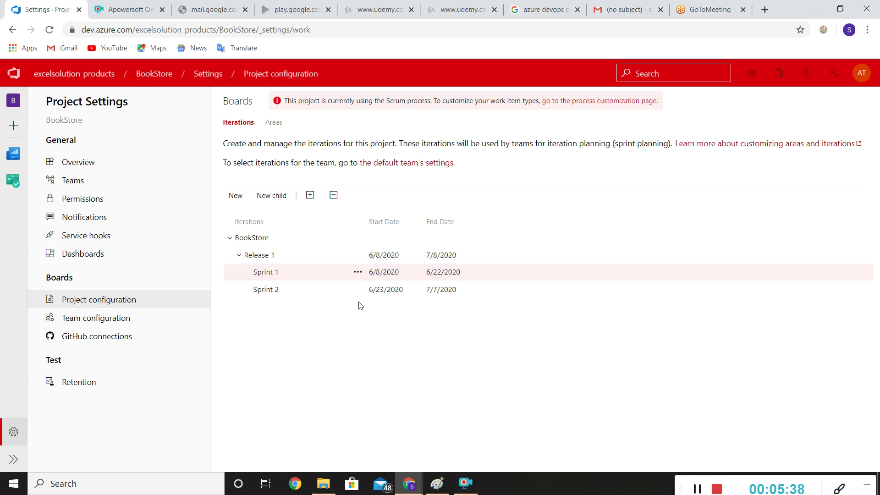
- In the DevTeam's iteration configuration, add BookStore\Release 1\Sprint 1 to the team's selected iterations and save
click(97, 322)
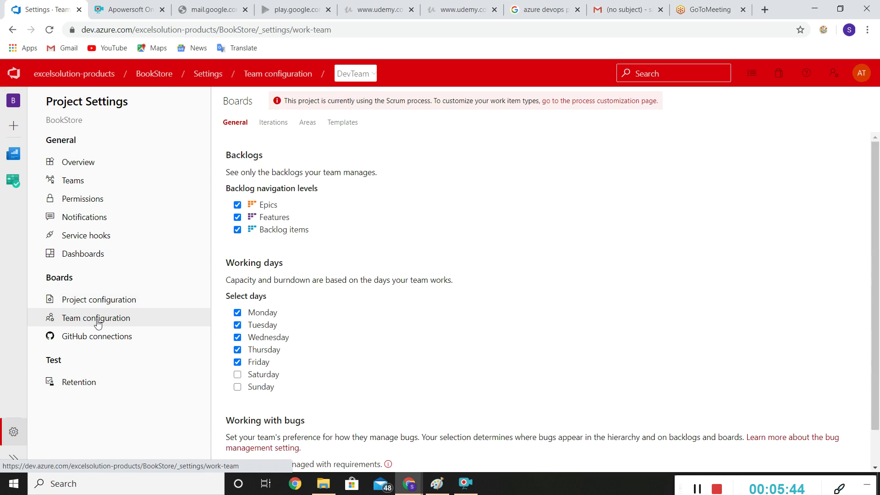
click(279, 124)
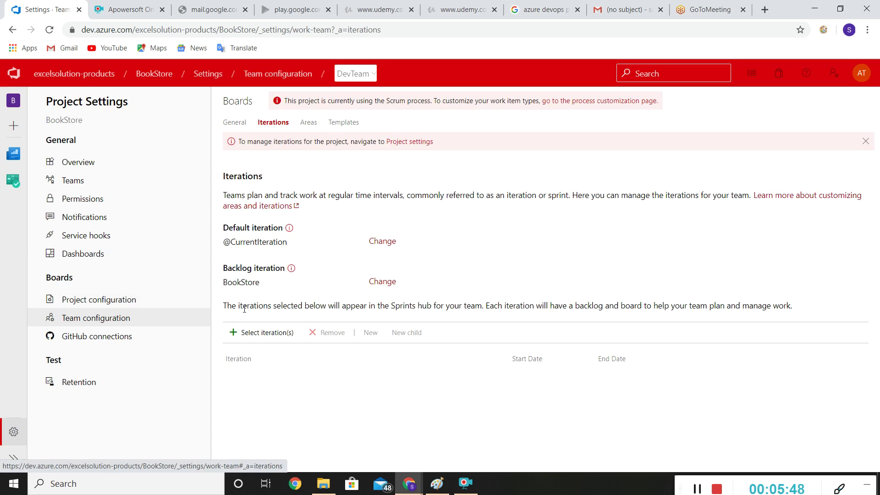
click(232, 336)
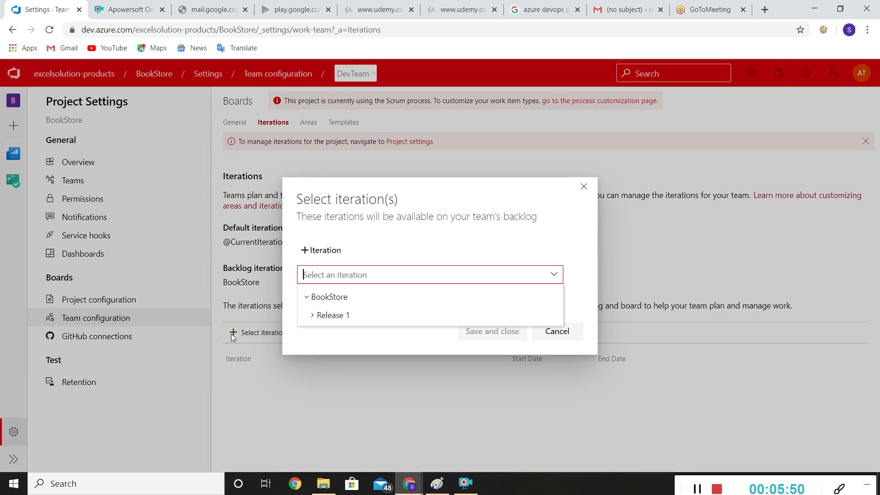
click(313, 317)
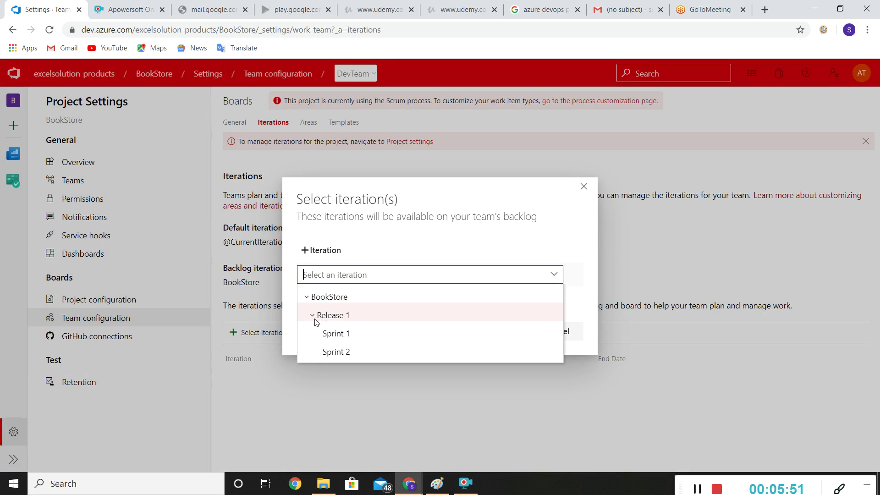
click(360, 334)
click(480, 332)
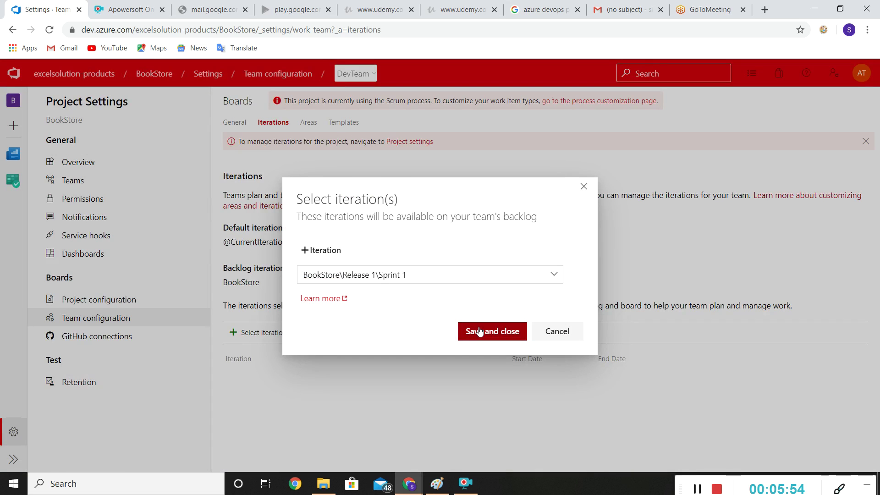
- Add BookStore\Release 1\Sprint 2 to the DevTeam's selected iterations and save
click(231, 334)
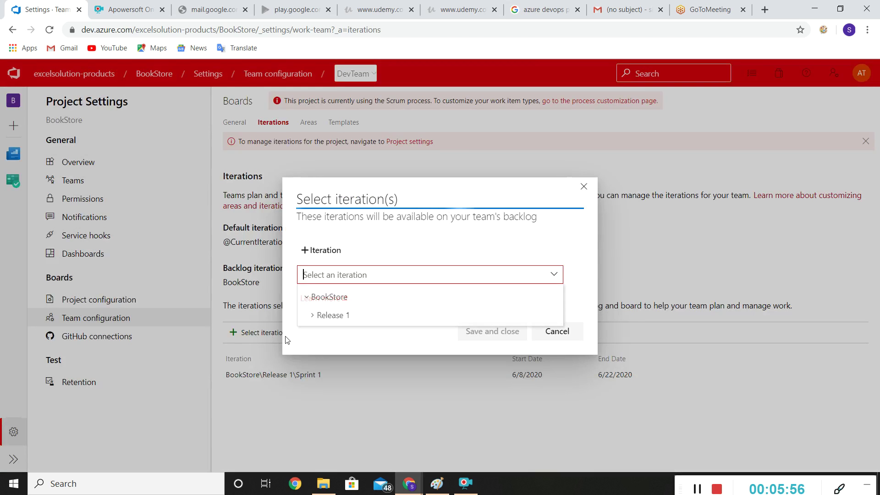
click(311, 312)
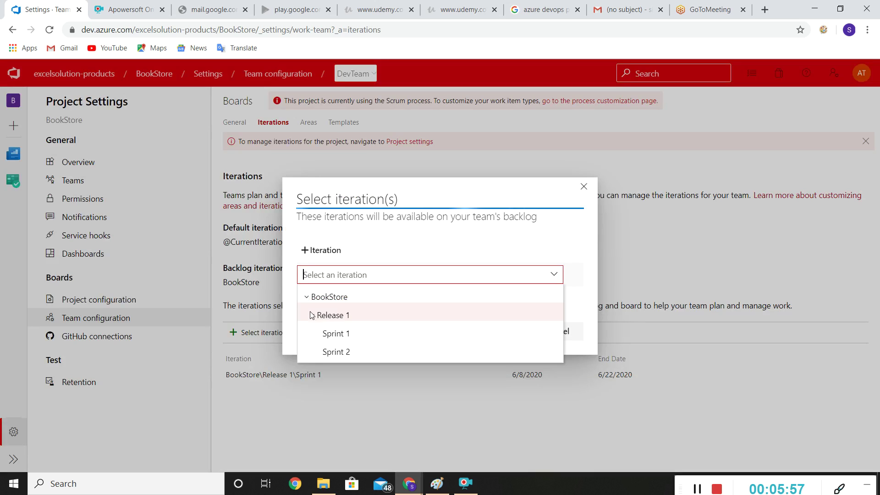
click(341, 352)
click(479, 331)
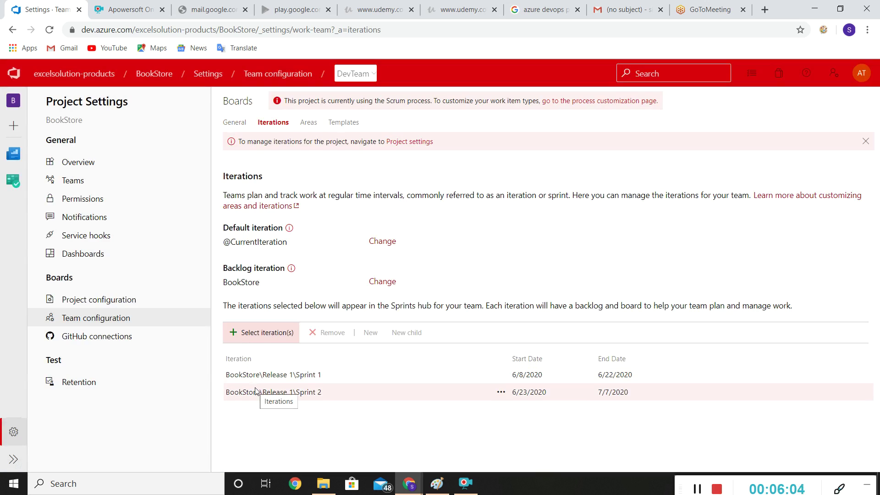
- Review the DevTeam's general settings for backlog levels, working days and bug management
click(230, 125)
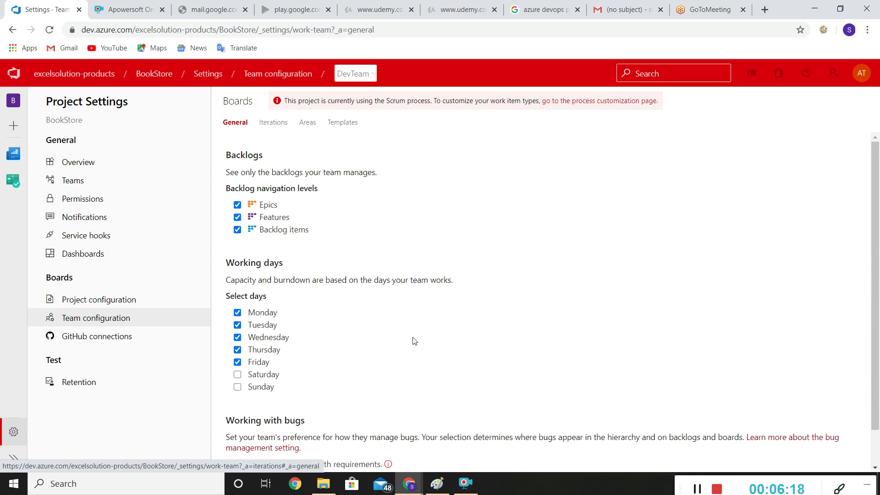
scroll(414, 340, down, 2)
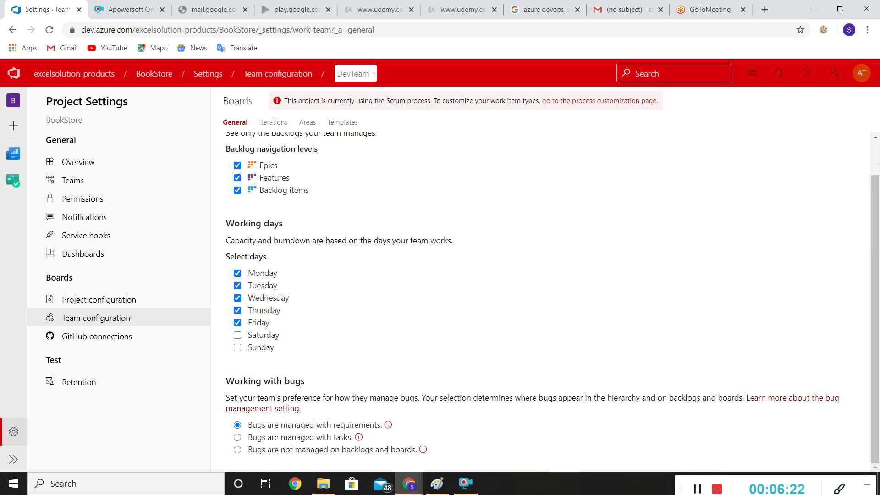
click(878, 166)
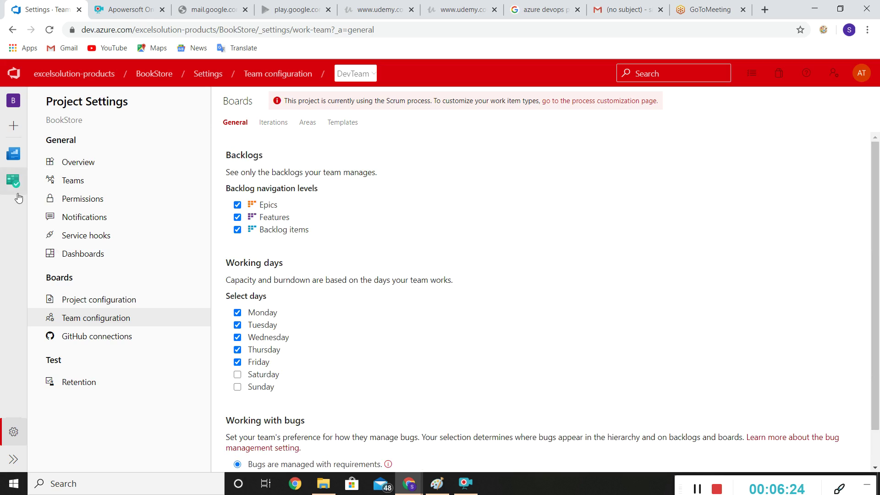
- Expand the project navigation and open the BookStore project's work items page
click(14, 186)
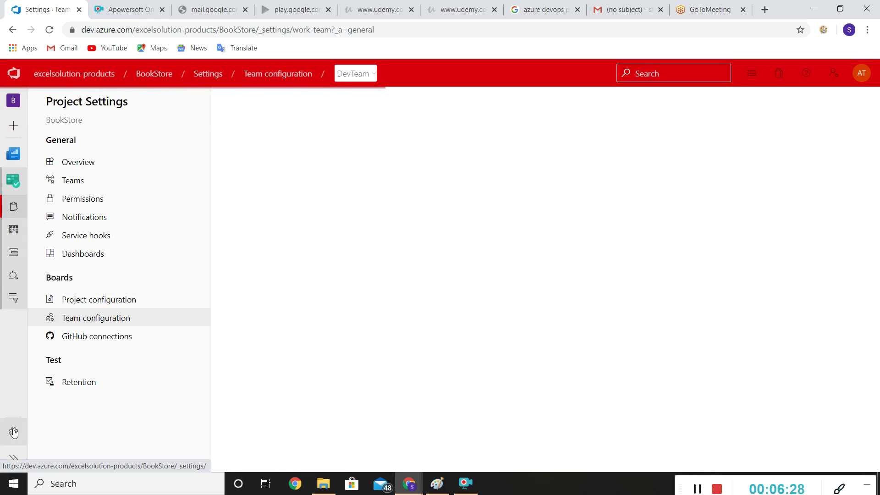
click(12, 461)
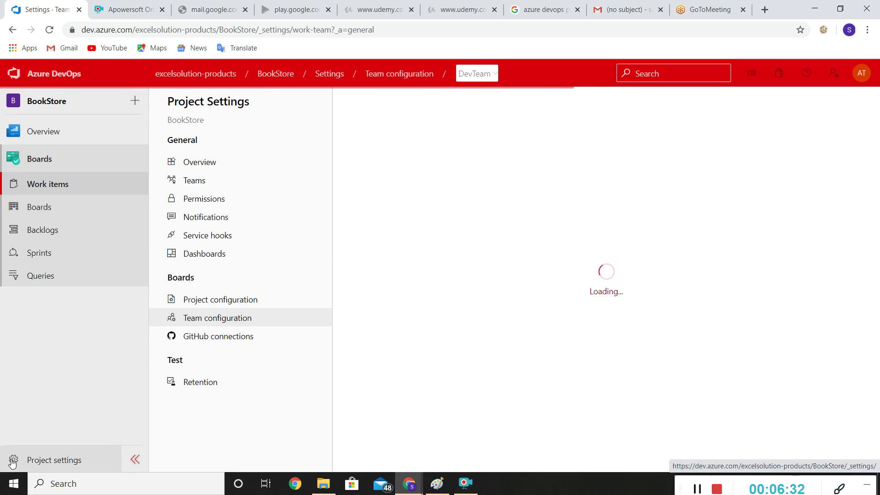
click(12, 461)
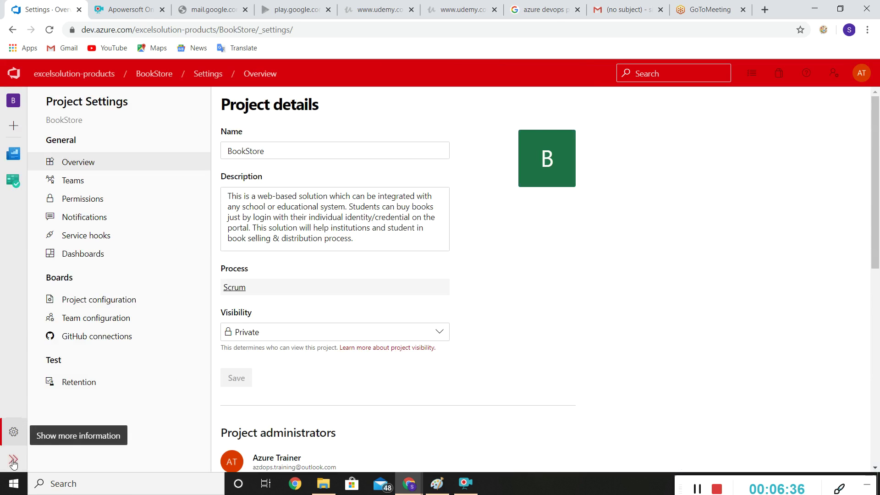
click(13, 461)
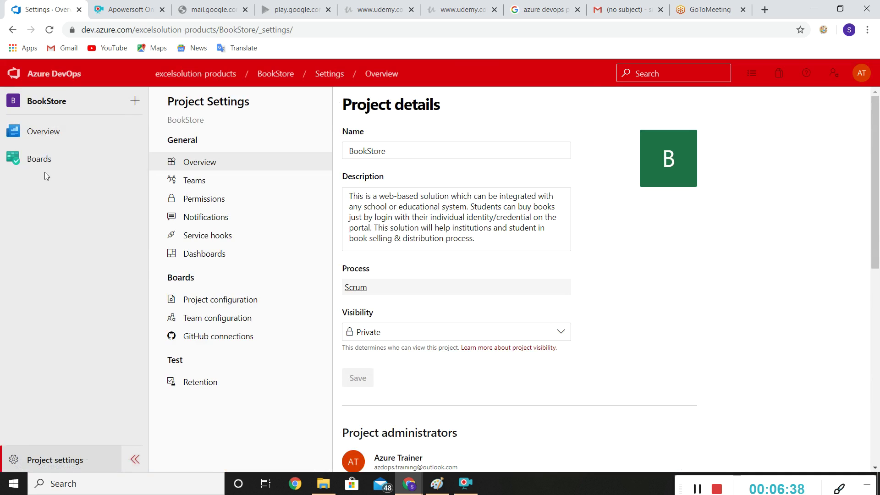
click(40, 158)
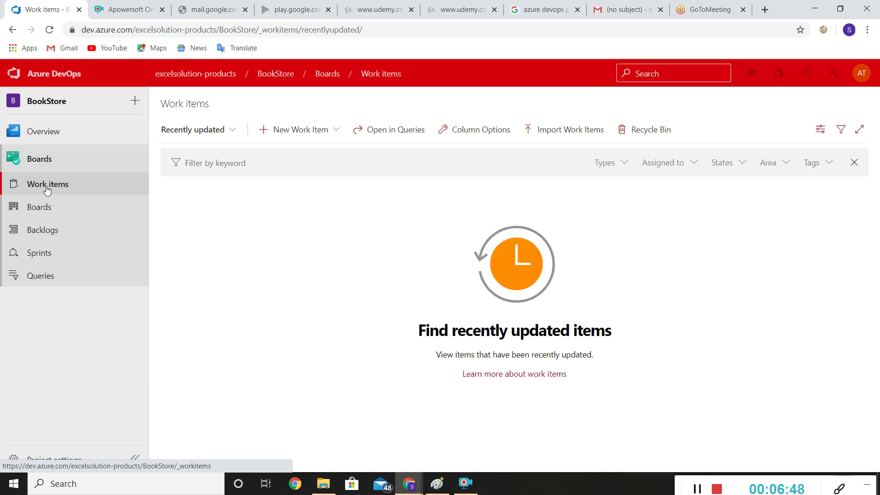
- Create a new Epic work item and title it "BS: BookStore"
click(336, 132)
click(286, 175)
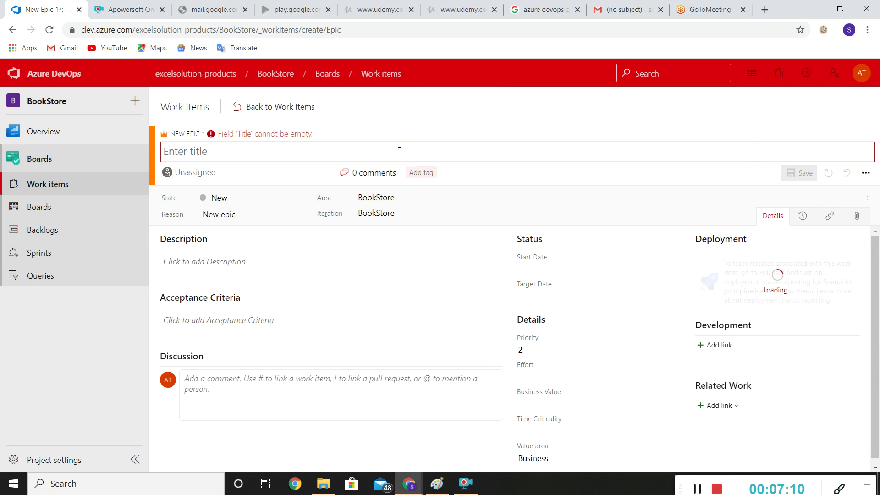
click(400, 151)
text(BookS)
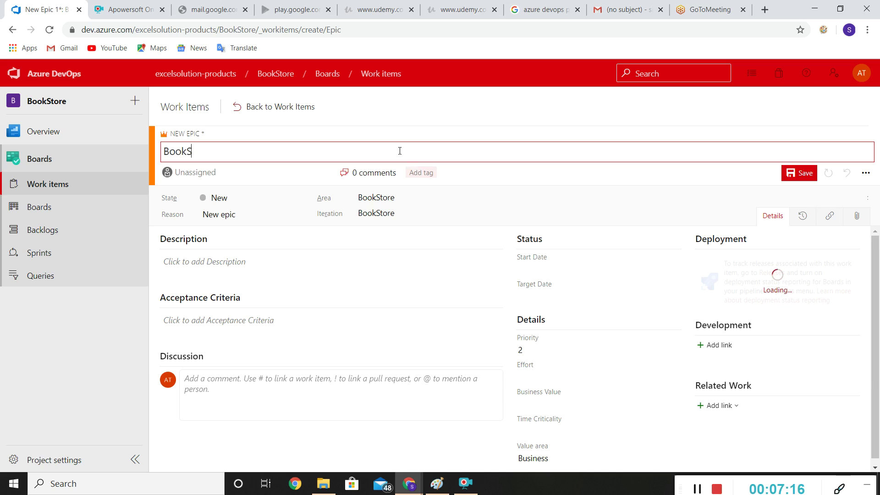
text(tore)
key(Home)
text(BS :)
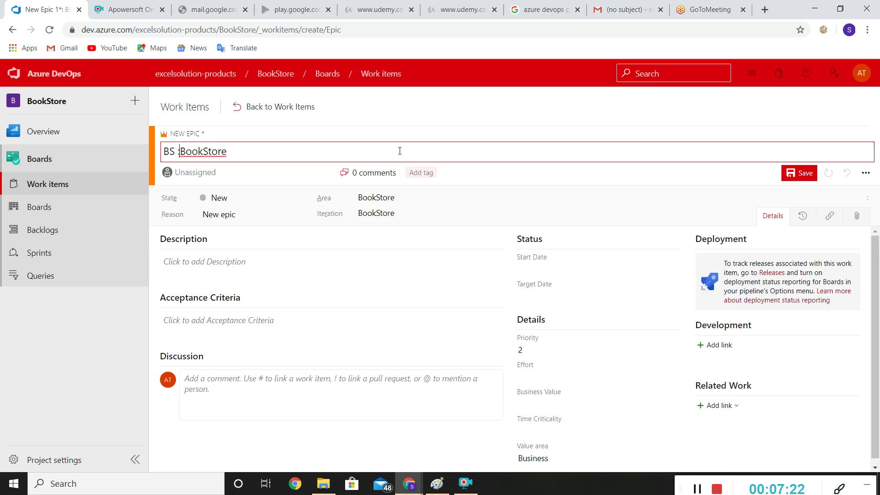
key(BackSpace)
- Add the tags BS and Online BS to the new epic
click(421, 176)
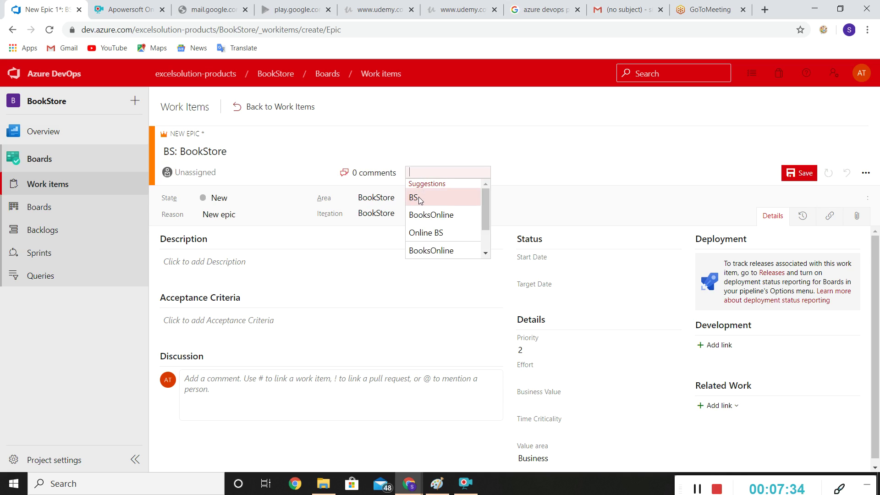
click(418, 198)
click(440, 172)
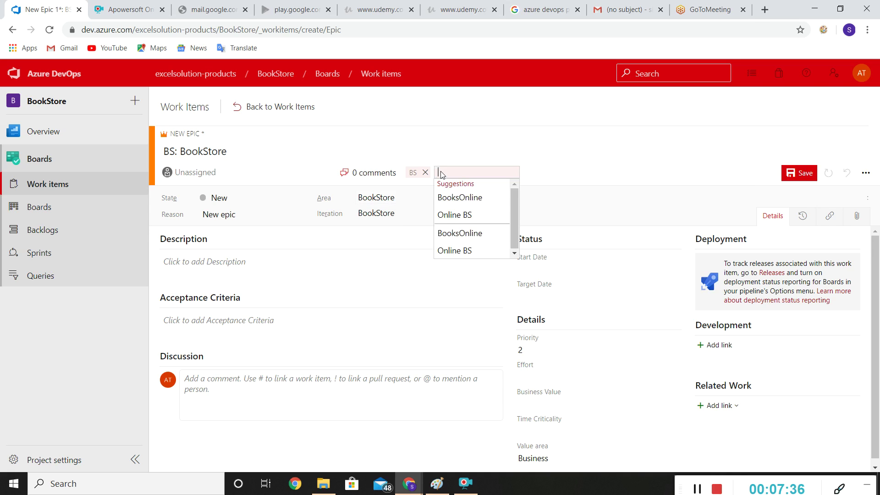
click(449, 218)
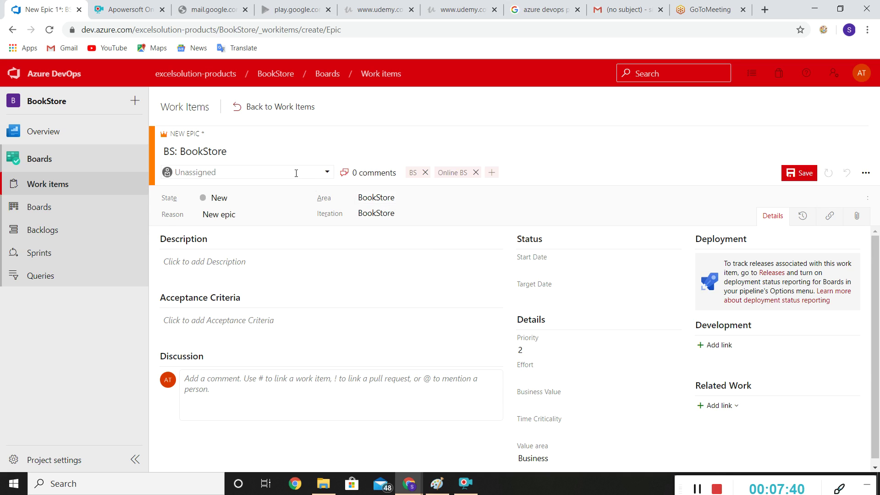
- Assign the epic to the trainer account and choose BookStore as its iteration
click(296, 173)
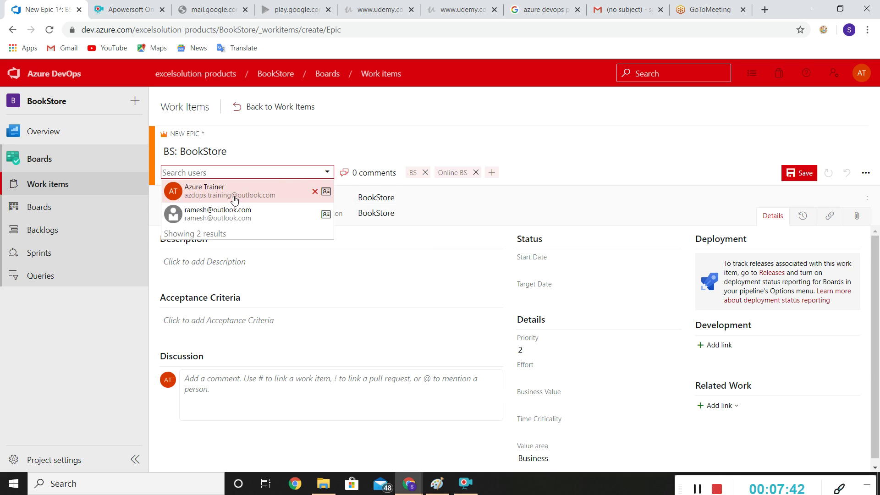
click(235, 200)
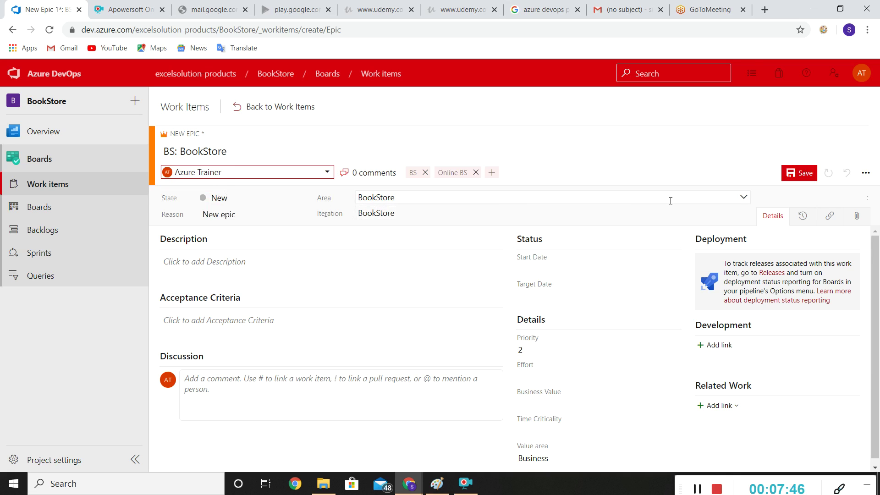
click(742, 215)
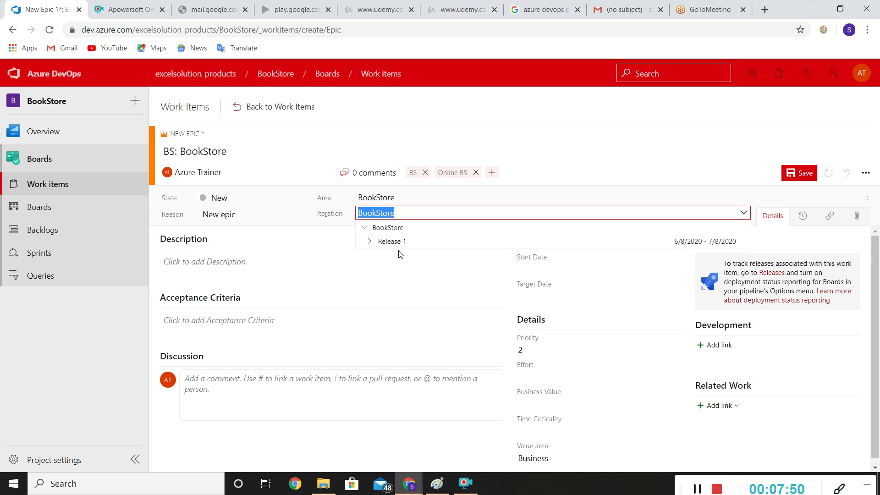
click(383, 231)
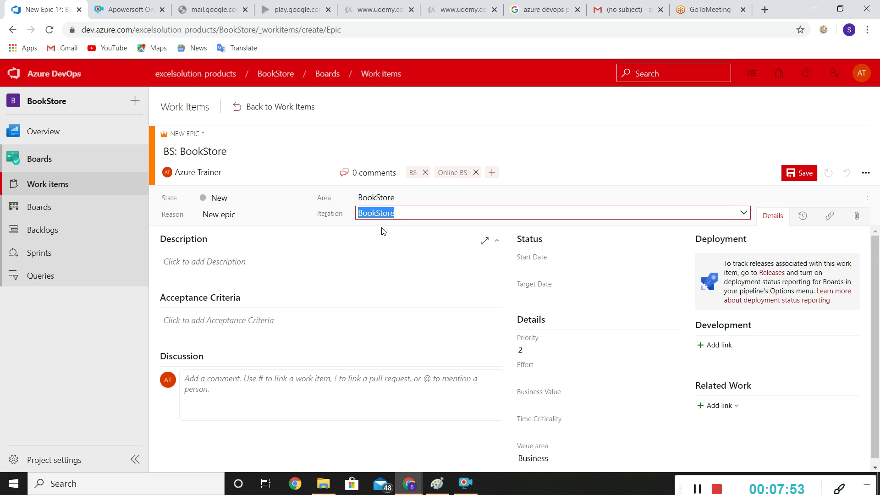
- Enter "Testing should be done.." as the epic's acceptance criteria, leaving the description empty
click(198, 263)
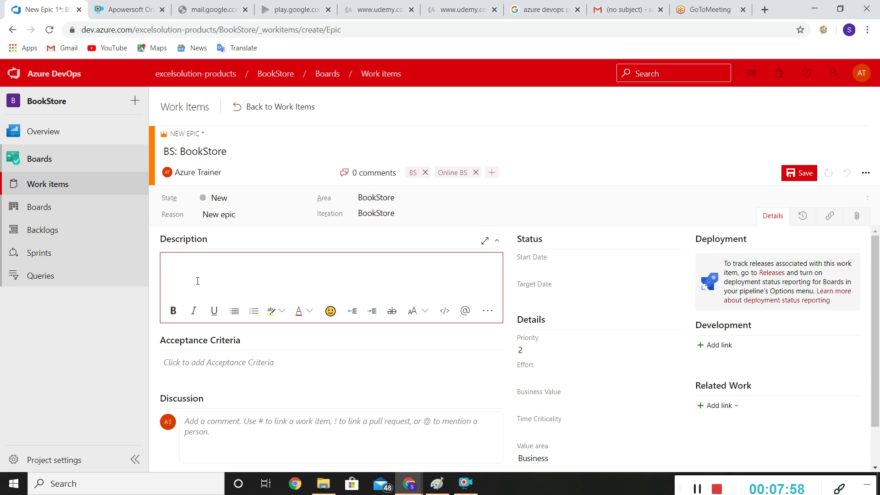
click(273, 355)
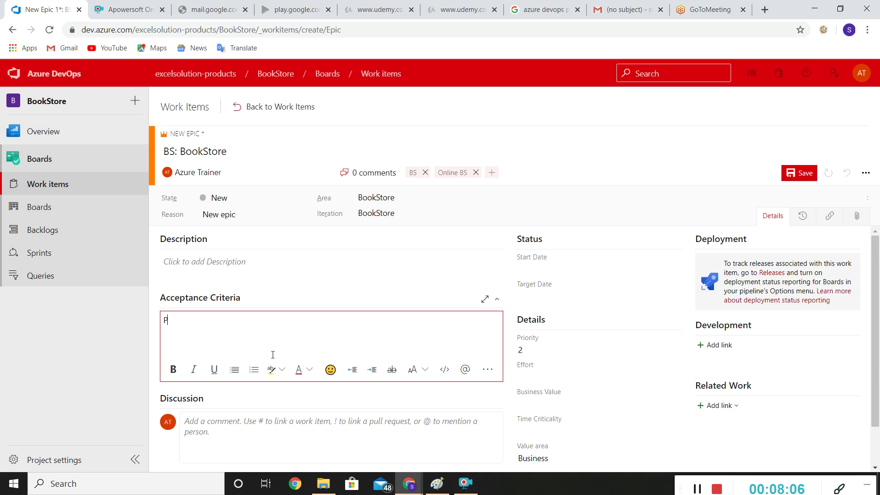
key(BackSpace)
text(Testing should be done)
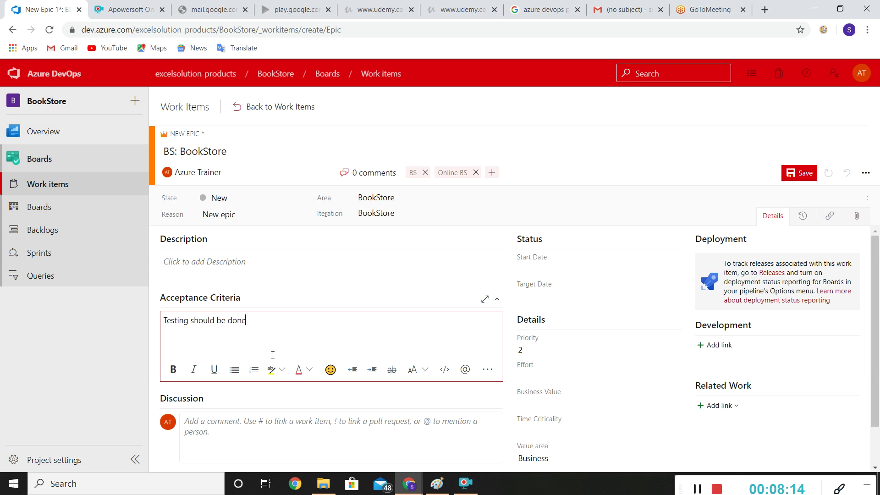
text(.)
key(BackSpace)
- Add a discussion comment that mentions the contact's e-mail address and says "epic has been created"
click(271, 424)
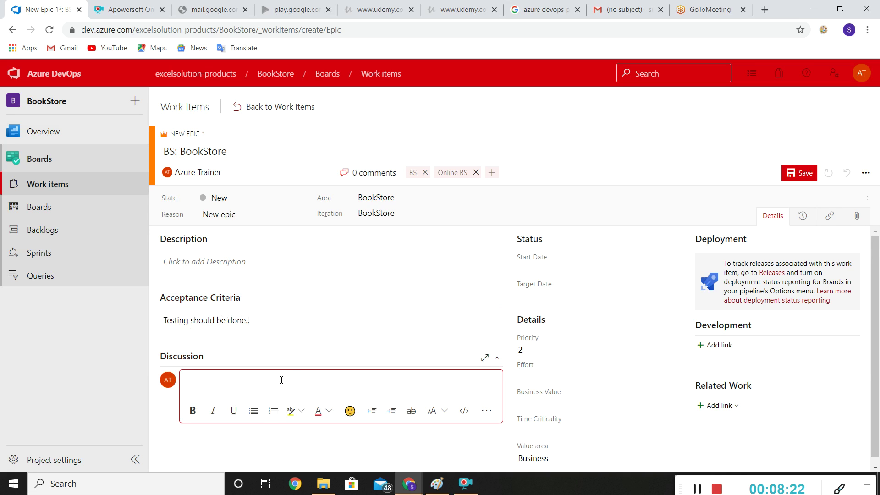
text(@)
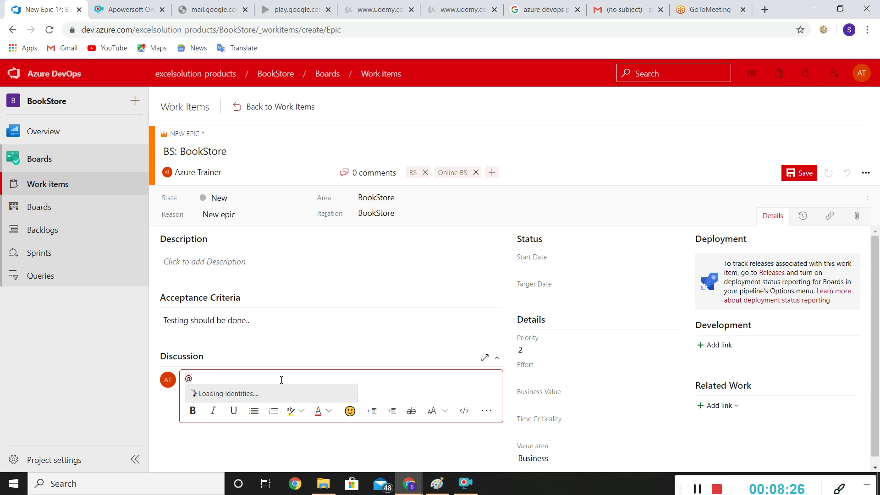
text(ra)
key(BackSpace)
key(BackSpace)
key(ctrl+v)
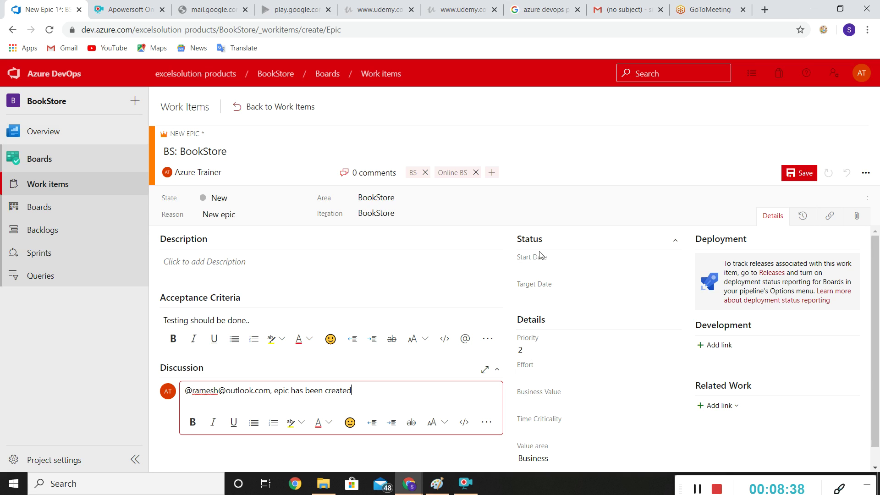
- Set the epic's start date to 6/8/2020
click(661, 260)
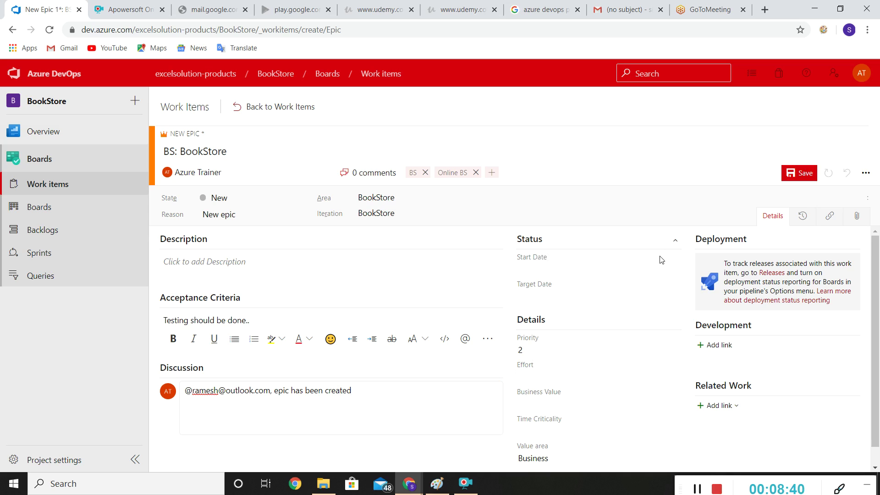
click(539, 268)
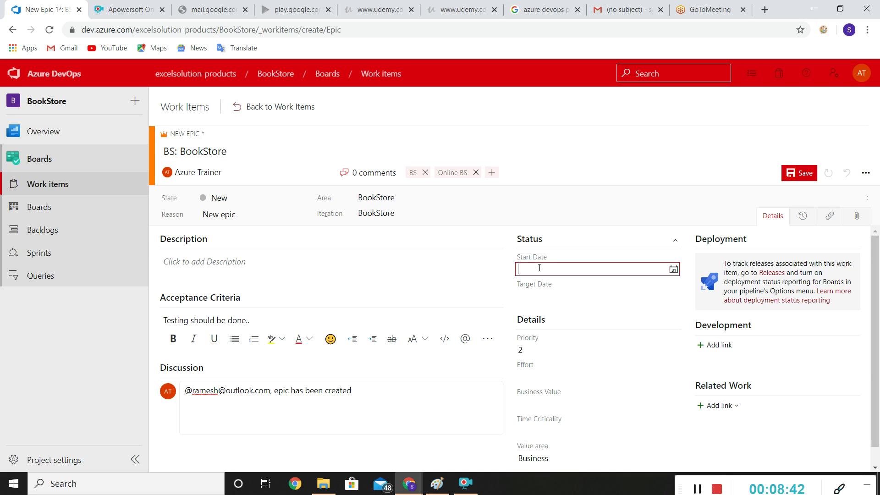
click(673, 270)
click(596, 313)
- Examine the options available for the epic's Priority and Value area without changing either
click(673, 350)
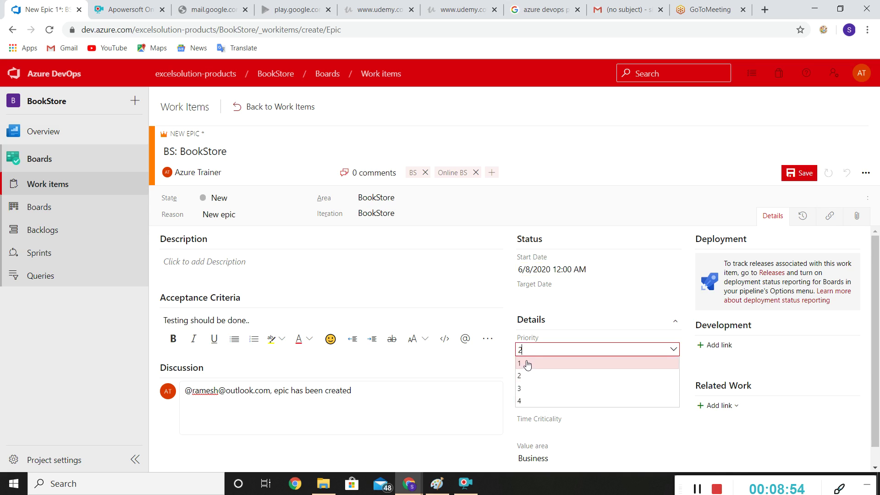
click(691, 370)
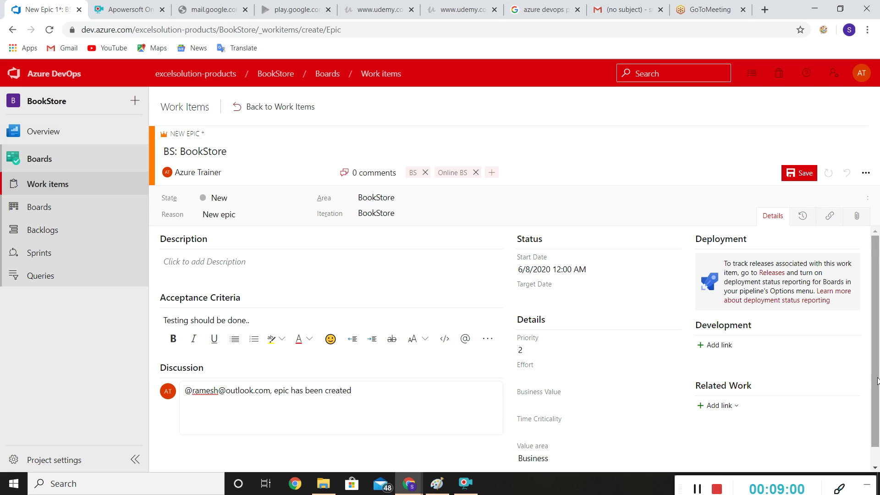
scroll(876, 381, down, 1)
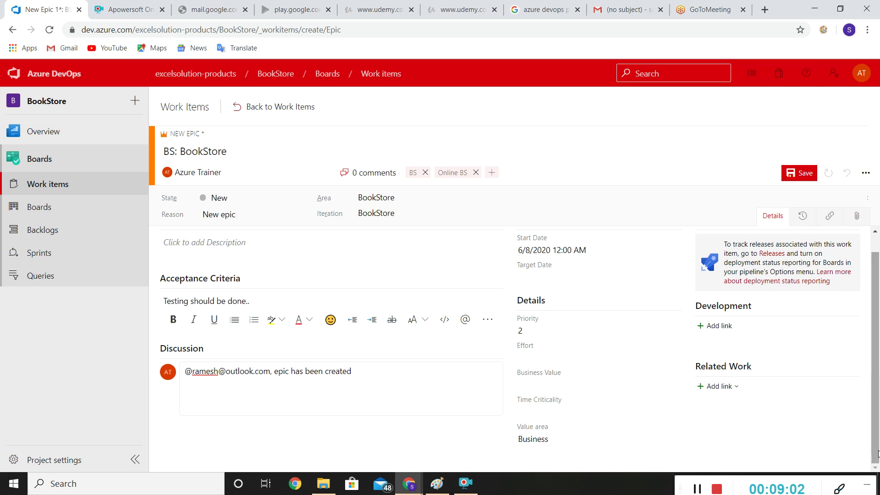
click(601, 438)
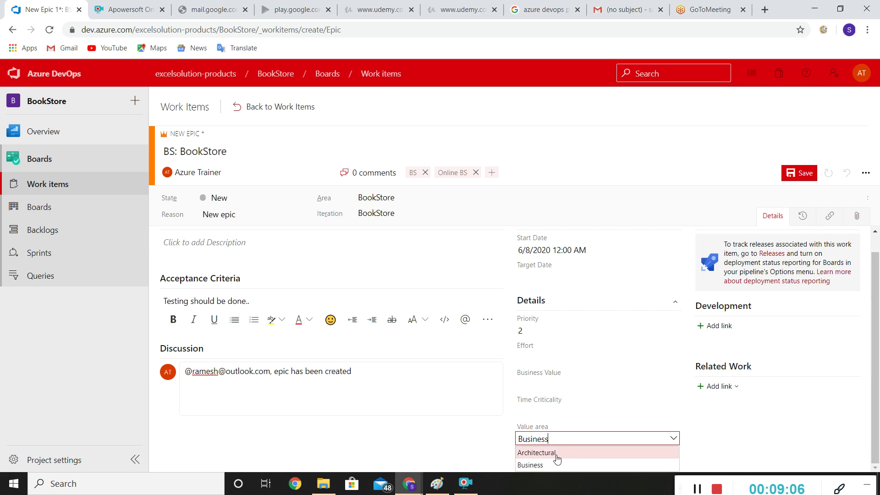
click(698, 433)
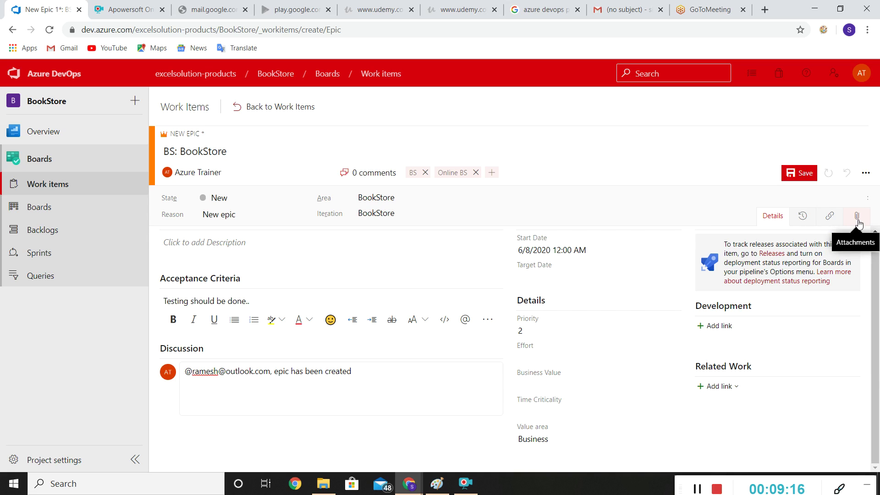
- Save the epic and go back to the project's list of recently updated work items
click(804, 175)
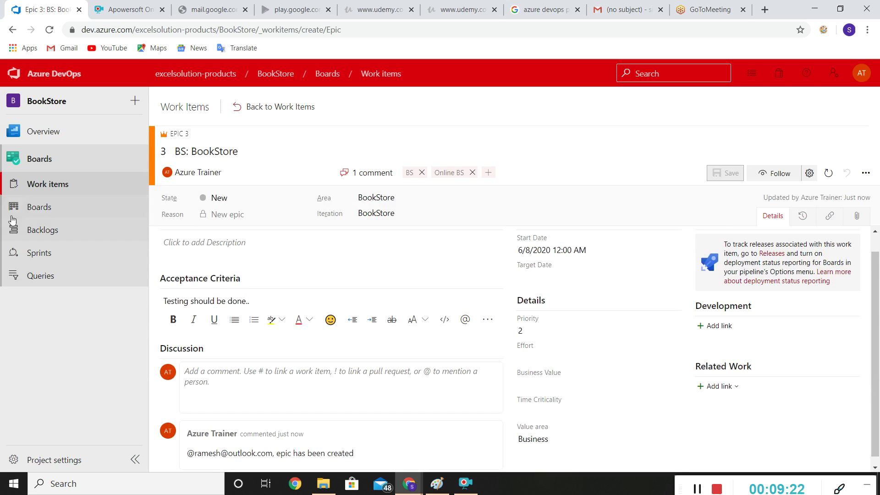
click(47, 186)
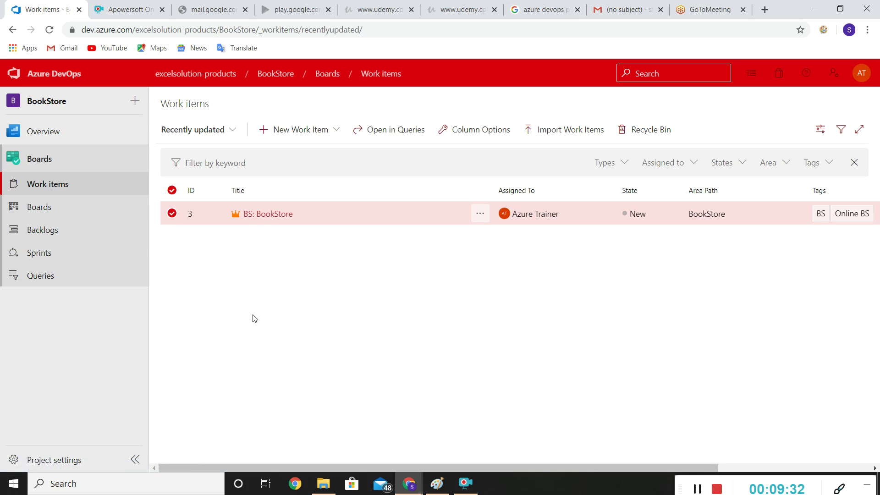
click(282, 371)
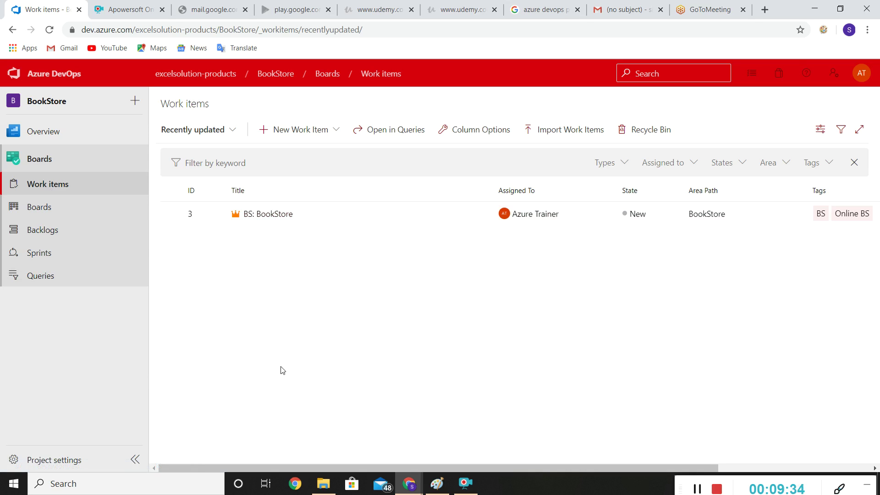